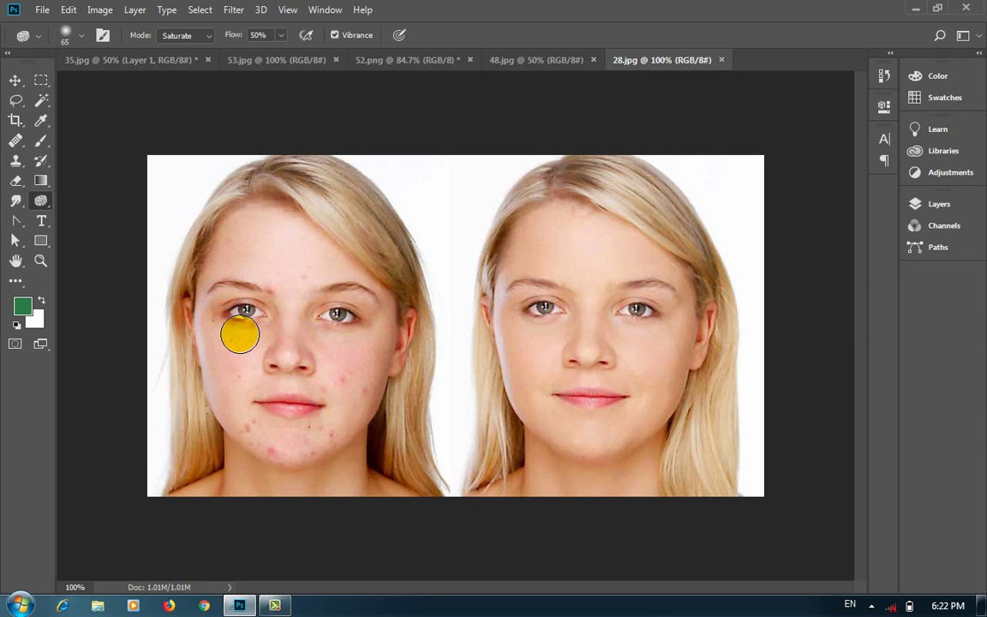
Switch to the 35.jpg portrait showing the blemished face and dotted hair.
{"action": "left_click", "coordinate": [124, 59]}
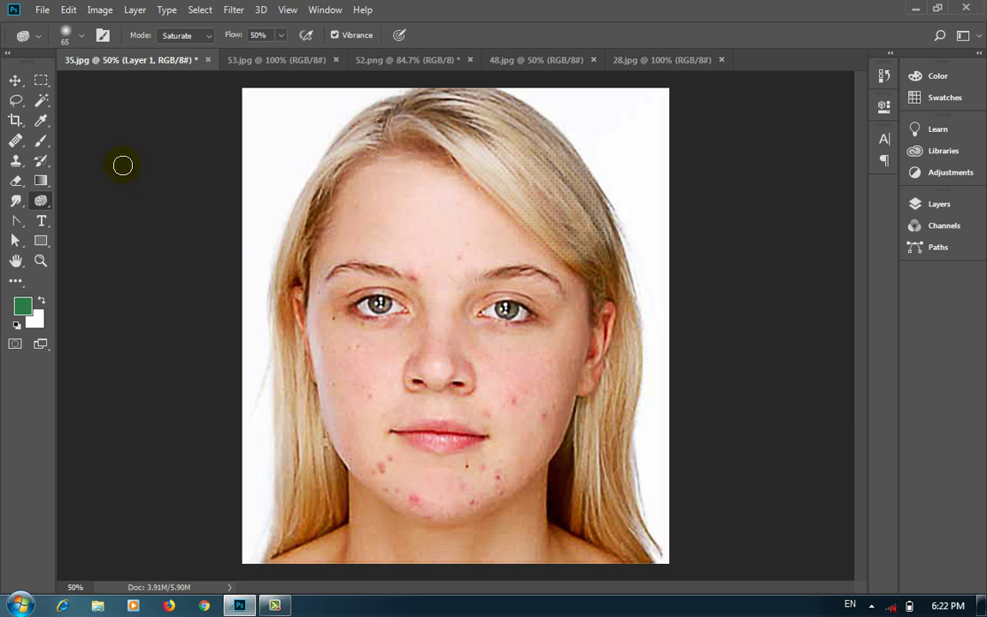
Choose the Spot Healing Brush and heal the blemish on the right-hand cheek.
{"action": "left_click", "coordinate": [16, 142]}
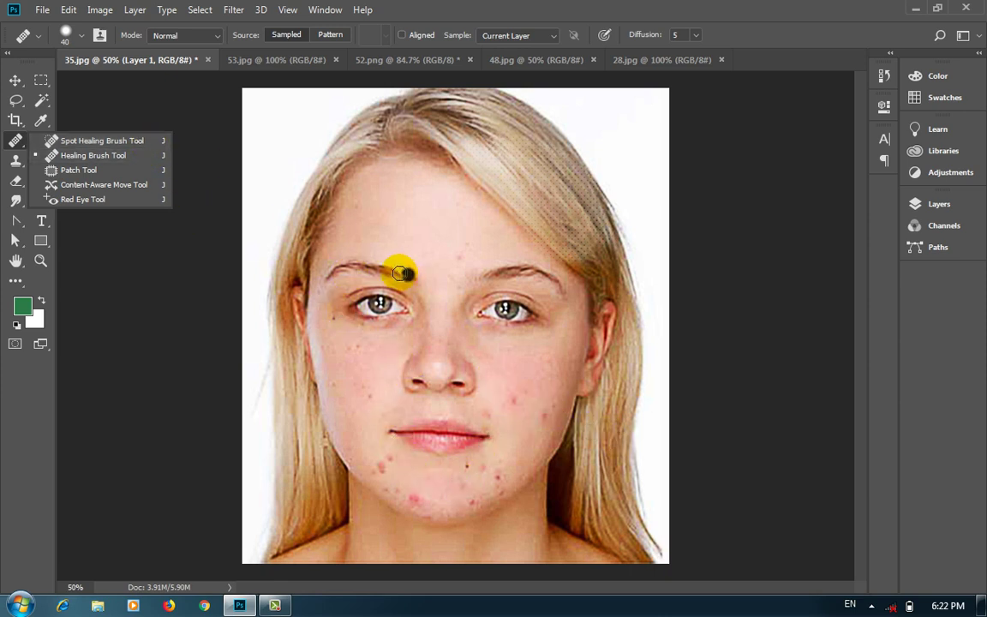
{"action": "left_click", "coordinate": [120, 143]}
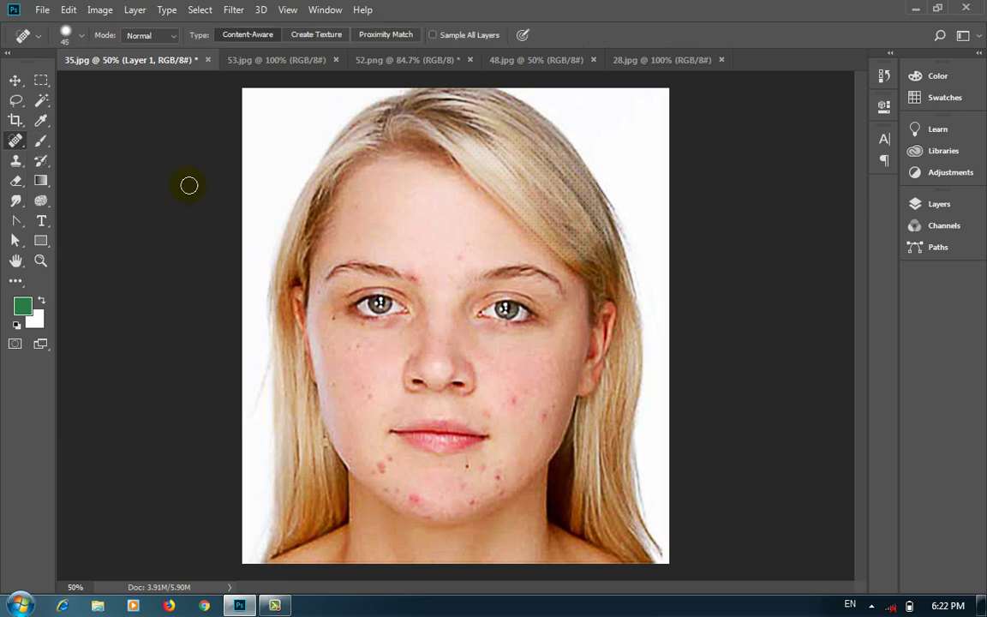
{"action": "left_click", "coordinate": [518, 397]}
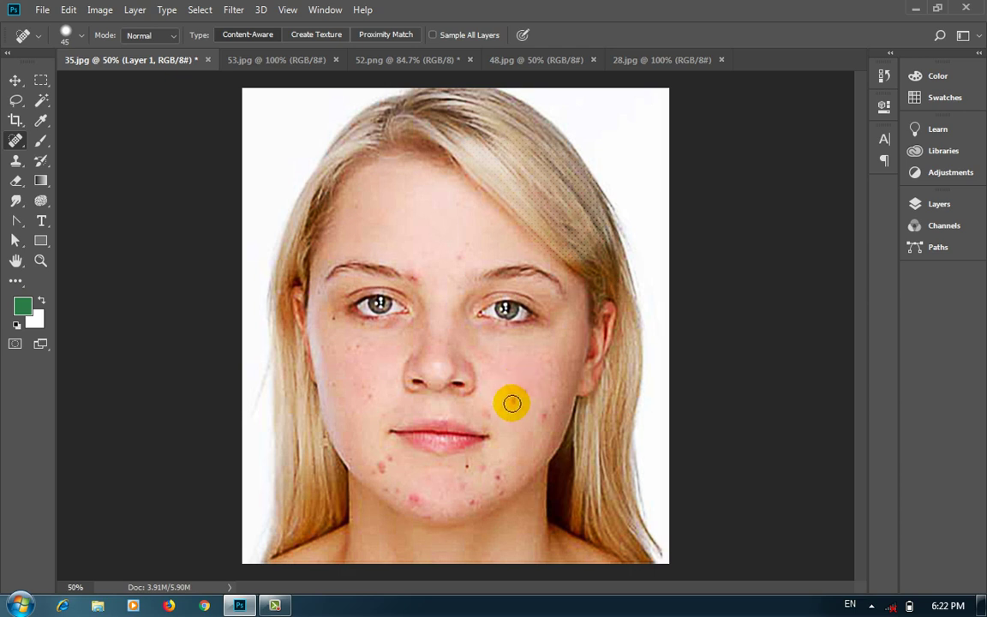
{"action": "left_click", "coordinate": [512, 401]}
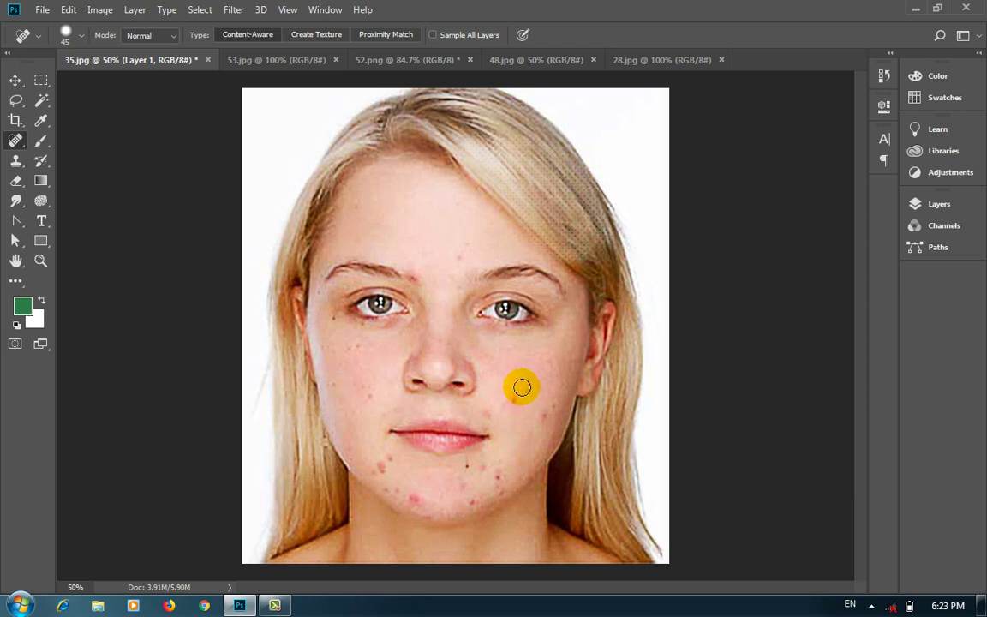
Set the healing brush size to 40 px and revert the photo, removing the hair pattern.
{"action": "left_click", "coordinate": [79, 36]}
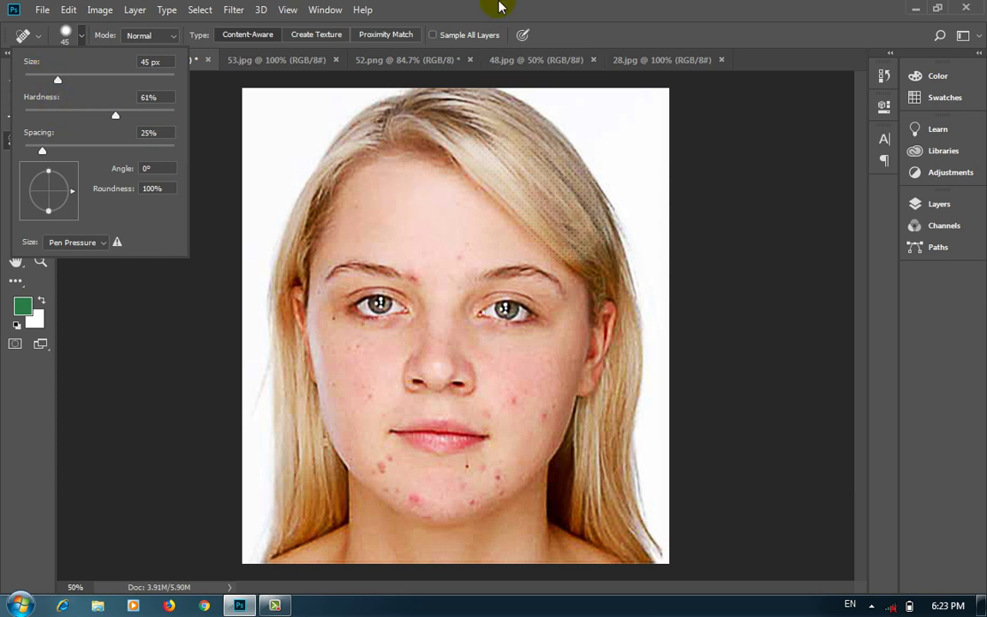
{"action": "left_click", "coordinate": [419, 210]}
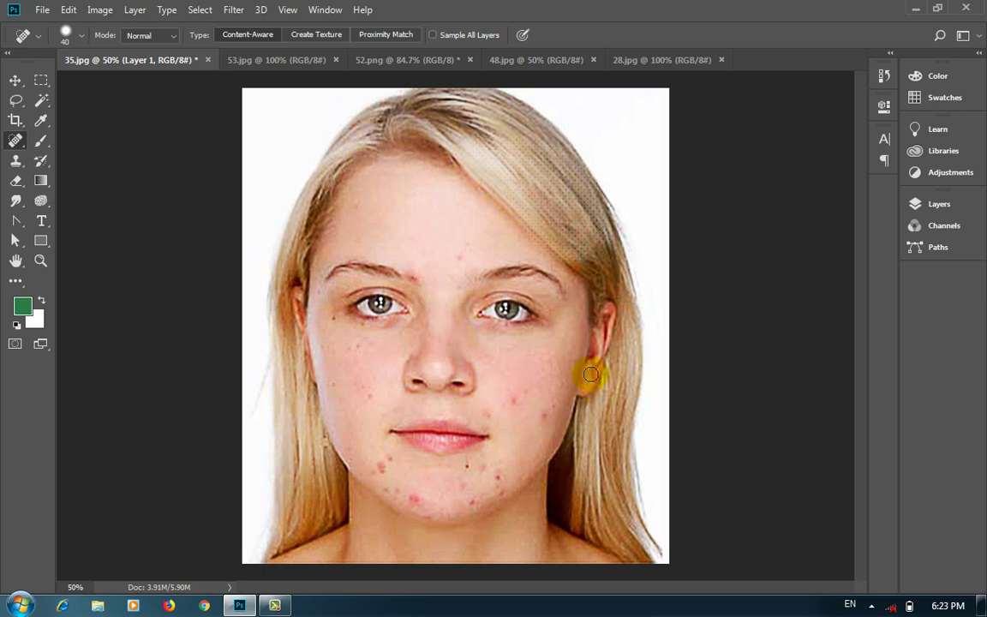
{"action": "key", "text": "F12"}
Spot-heal blemishes on the lower cheek, jaw, chin and beside the mouth.
{"action": "left_click", "coordinate": [533, 452]}
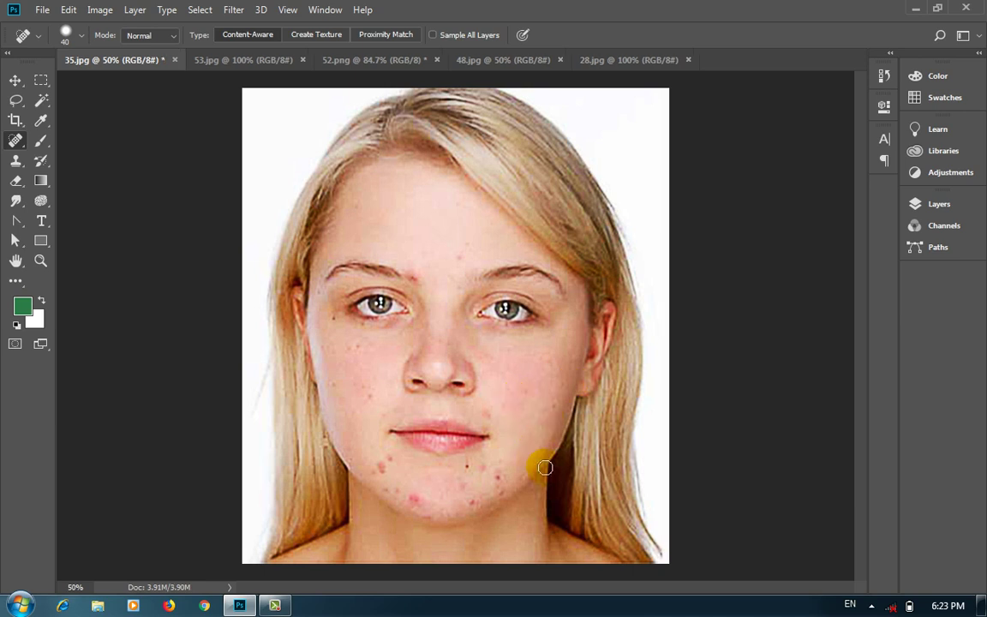
{"action": "left_click", "coordinate": [497, 475]}
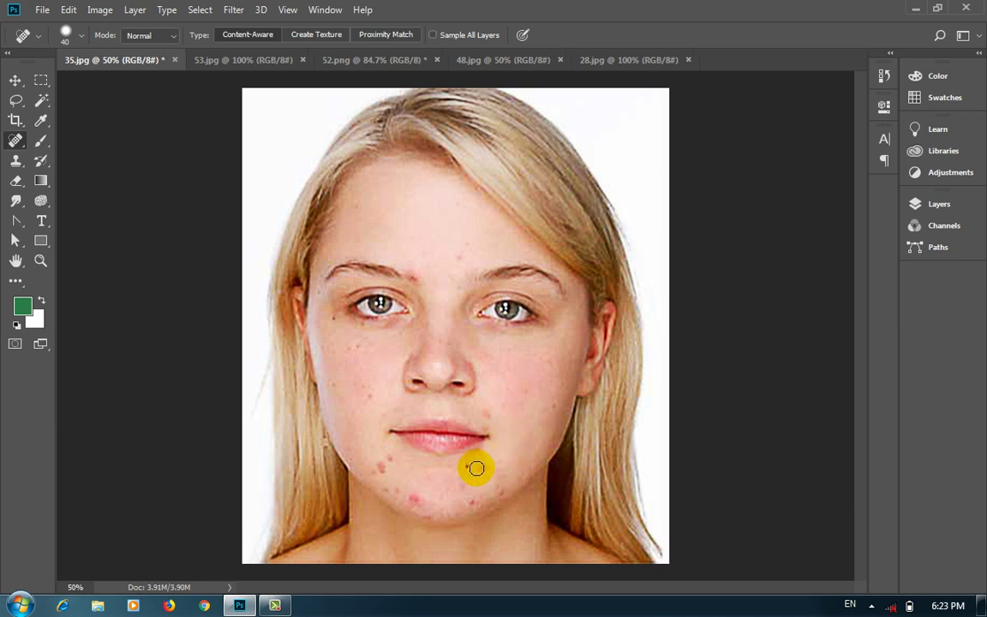
{"action": "left_click", "coordinate": [467, 467]}
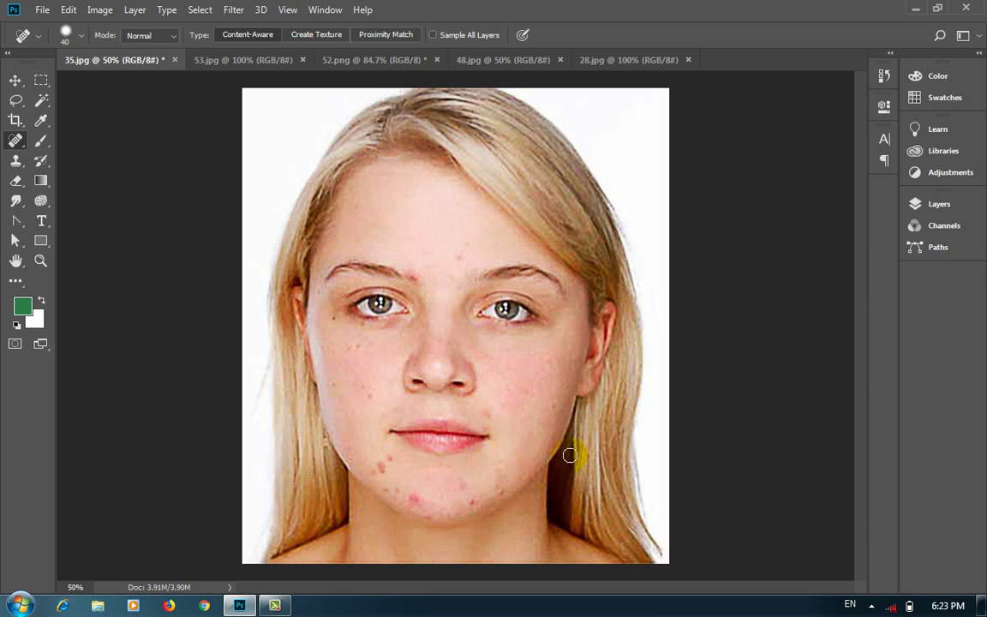
{"action": "left_click", "coordinate": [485, 414]}
Switch to the Healing Brush, sample skin near the eyebrow, and heal beside the nose.
{"action": "right_click", "coordinate": [17, 141]}
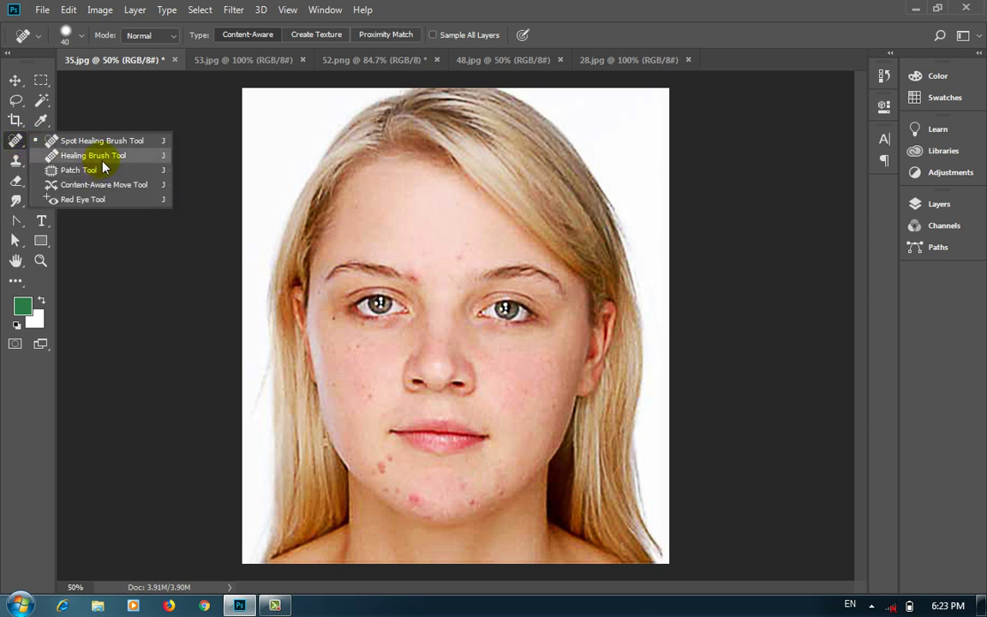
{"action": "left_click", "coordinate": [96, 155]}
{"action": "left_click", "coordinate": [359, 269], "text": "alt"}
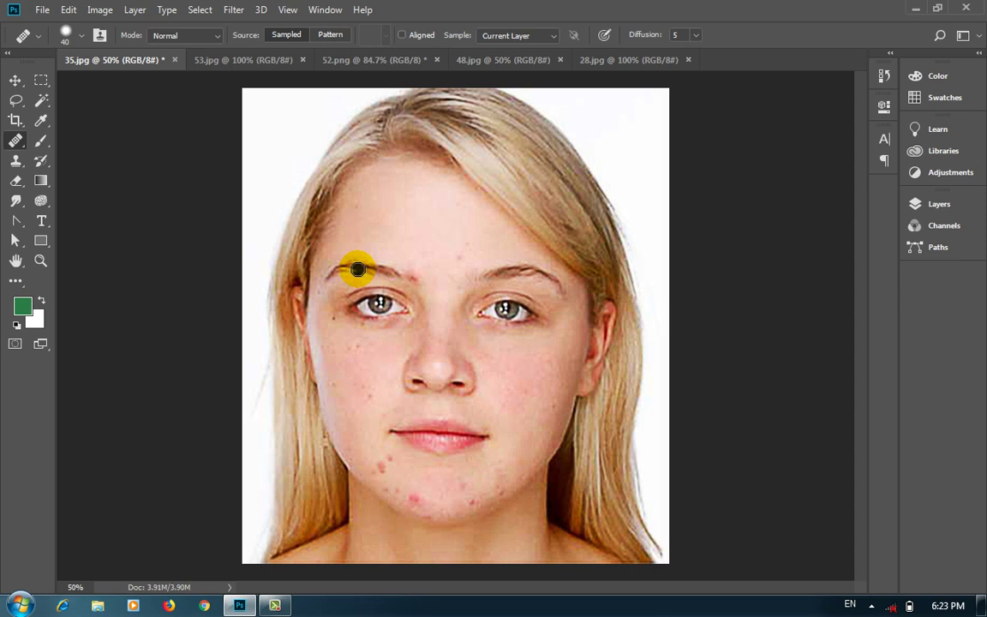
{"action": "left_click", "coordinate": [400, 371]}
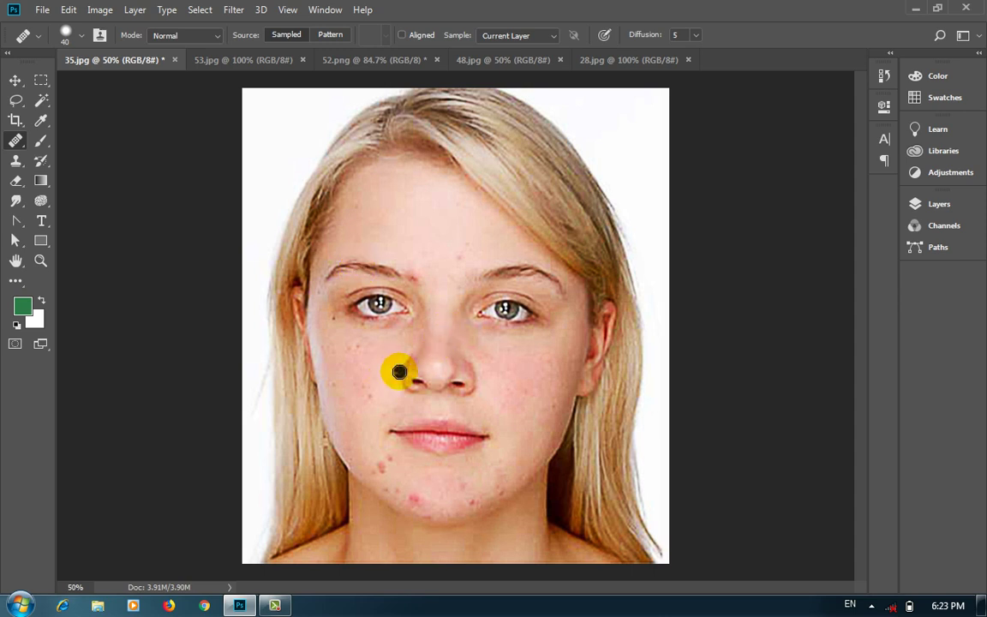
Paint the sampled skin over the chin, lip-corner and lower-cheek blemishes.
{"action": "left_click", "coordinate": [381, 466]}
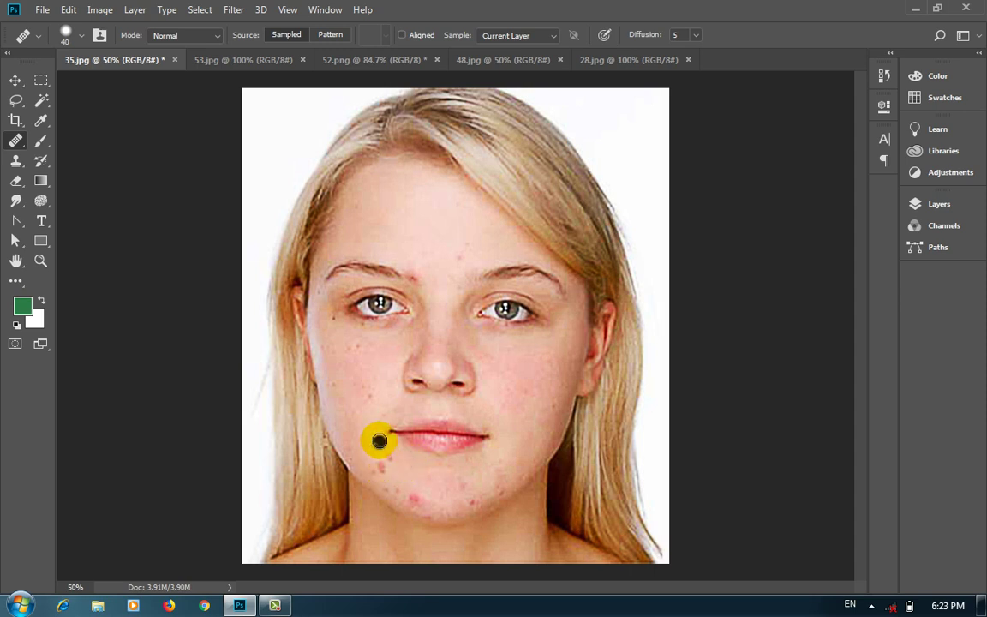
{"action": "left_click", "coordinate": [373, 447]}
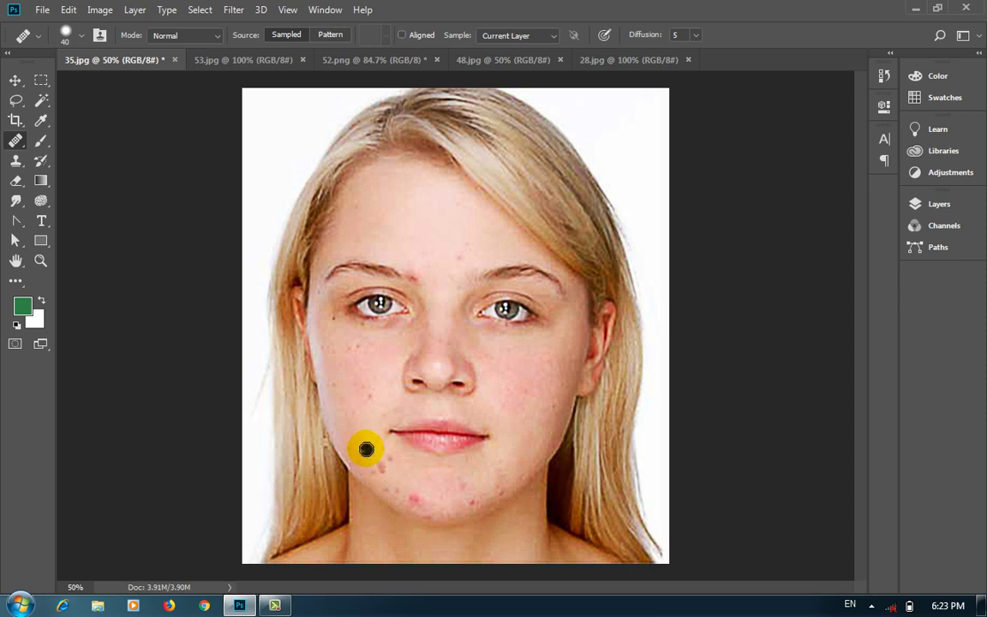
{"action": "left_click", "coordinate": [374, 448]}
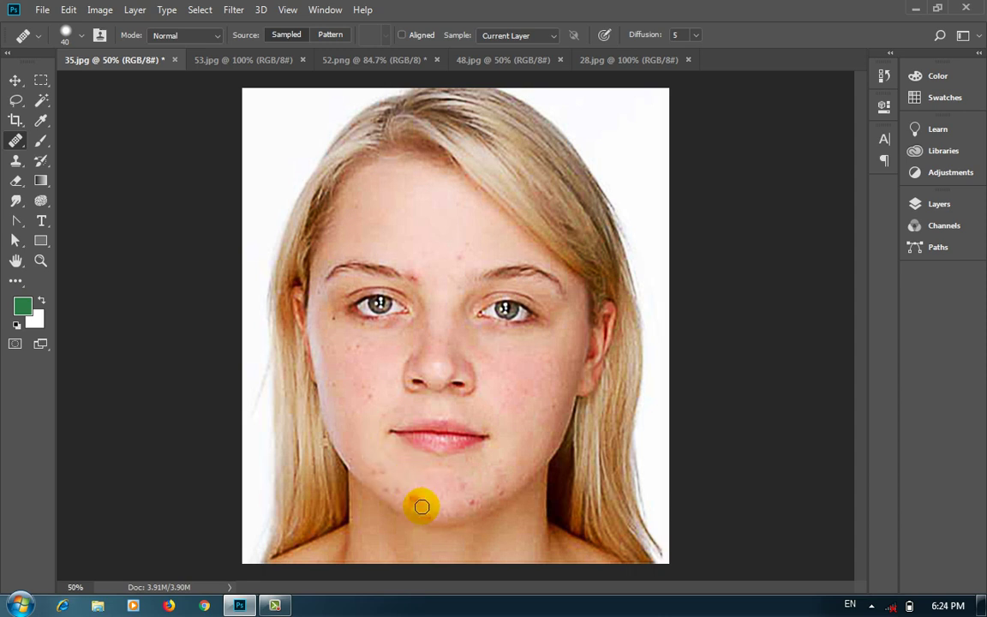
{"action": "left_click_drag", "start_coordinate": [414, 496], "coordinate": [418, 481]}
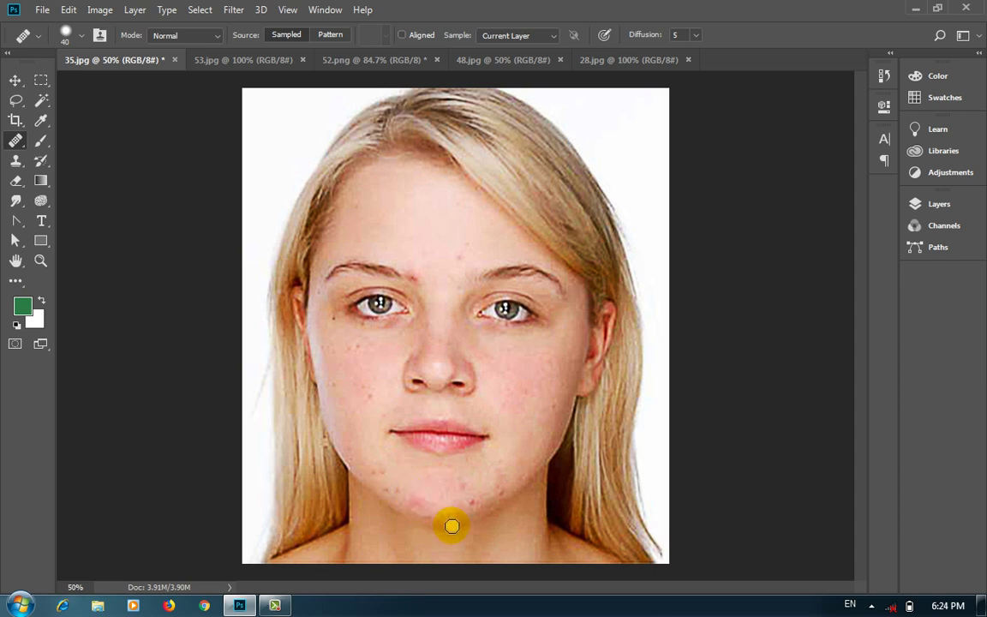
{"action": "left_click", "coordinate": [418, 482]}
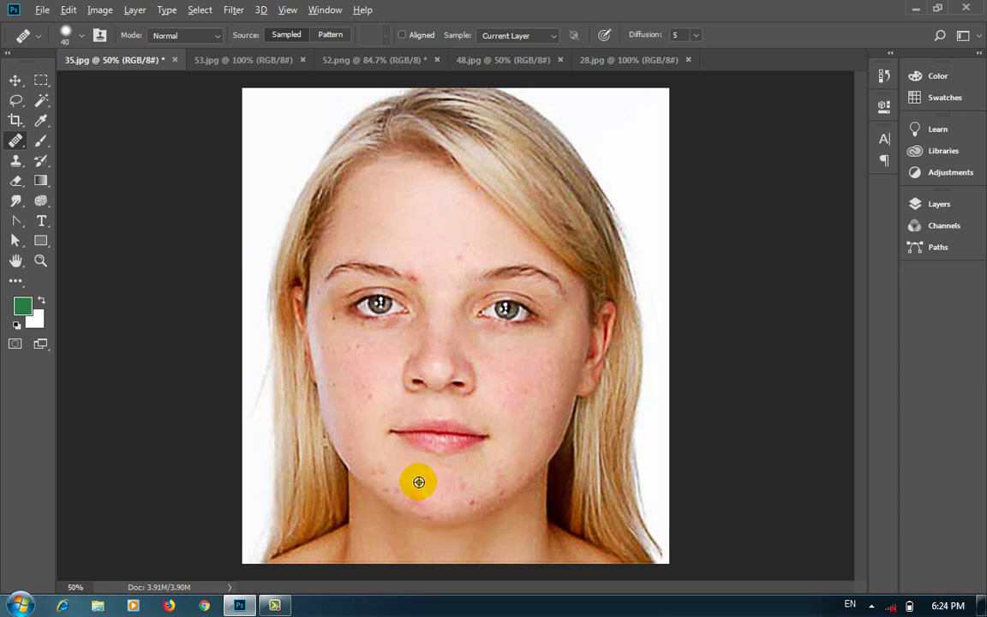
{"action": "mouse_move", "coordinate": [417, 490]}
{"action": "left_mouse_down"}
{"action": "mouse_move", "coordinate": [417, 499]}
{"action": "mouse_move", "coordinate": [412, 482]}
{"action": "mouse_move", "coordinate": [401, 489]}
{"action": "mouse_move", "coordinate": [466, 490]}
{"action": "left_mouse_up"}
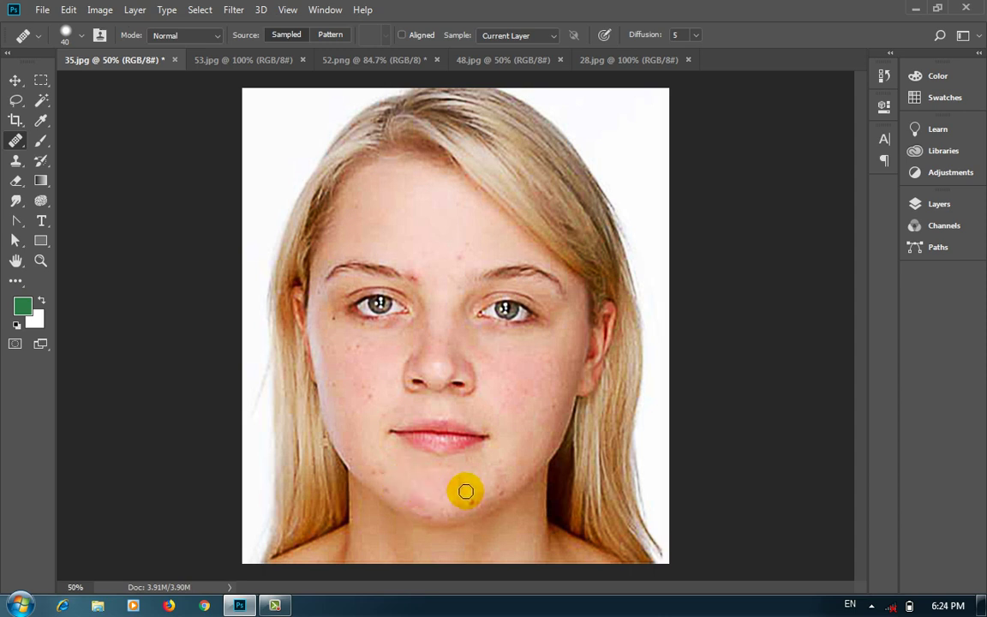
Revert the photo, then use the Patch Tool to cover a chin blemish with clean skin and deselect.
{"action": "key", "text": "F12"}
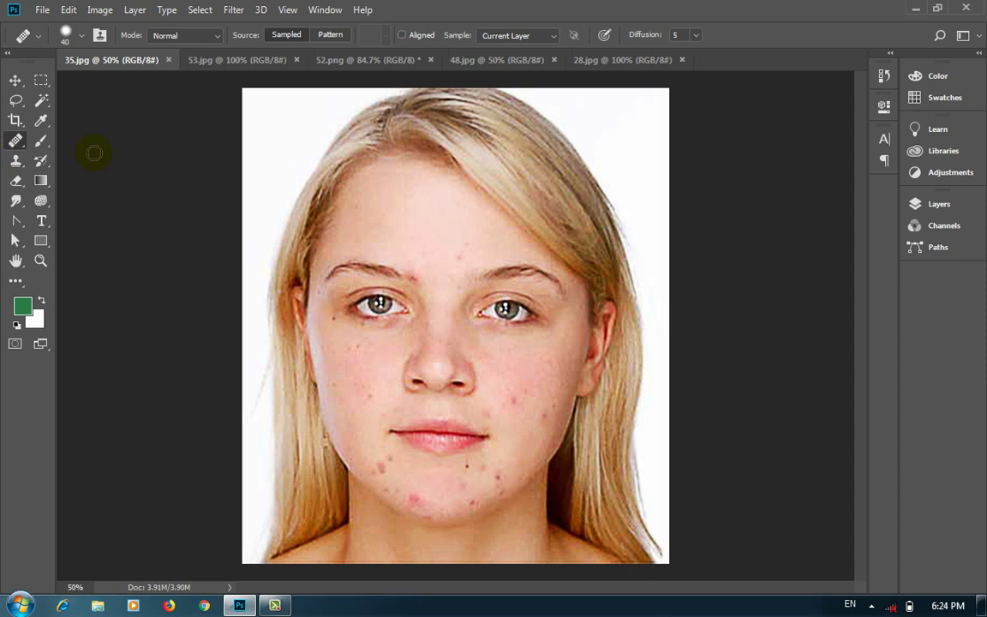
{"action": "right_click", "coordinate": [15, 140]}
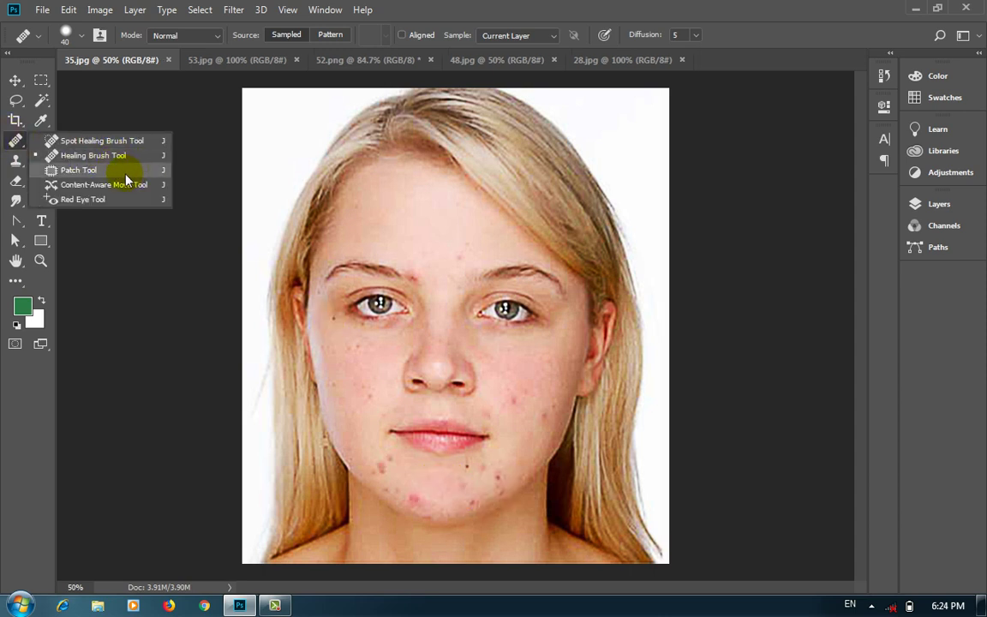
{"action": "left_click", "coordinate": [123, 172]}
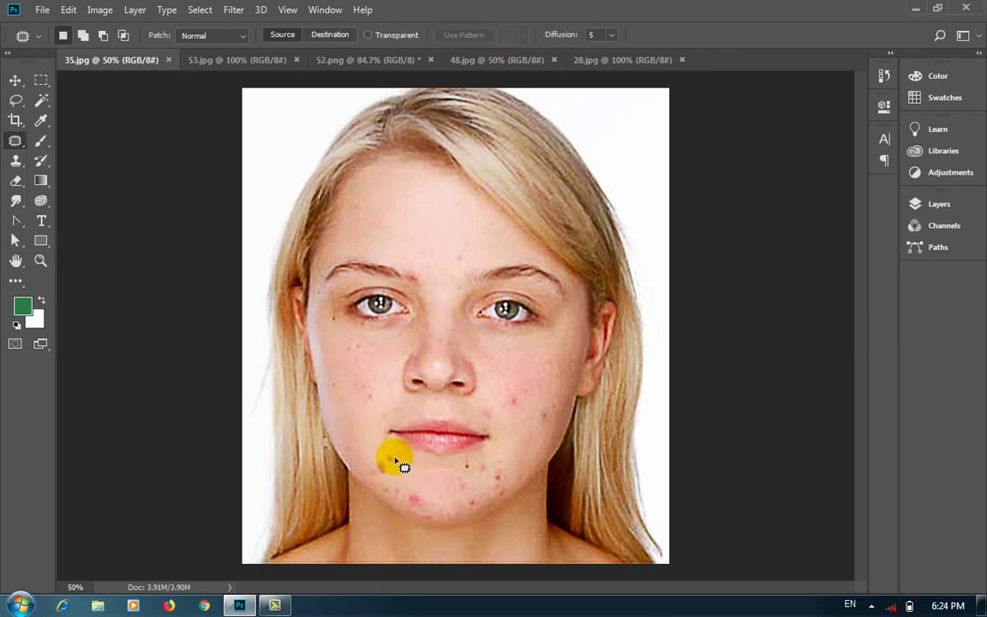
{"action": "mouse_move", "coordinate": [396, 462]}
{"action": "left_mouse_down"}
{"action": "mouse_move", "coordinate": [381, 473]}
{"action": "mouse_move", "coordinate": [370, 467]}
{"action": "mouse_move", "coordinate": [392, 458]}
{"action": "left_mouse_up"}
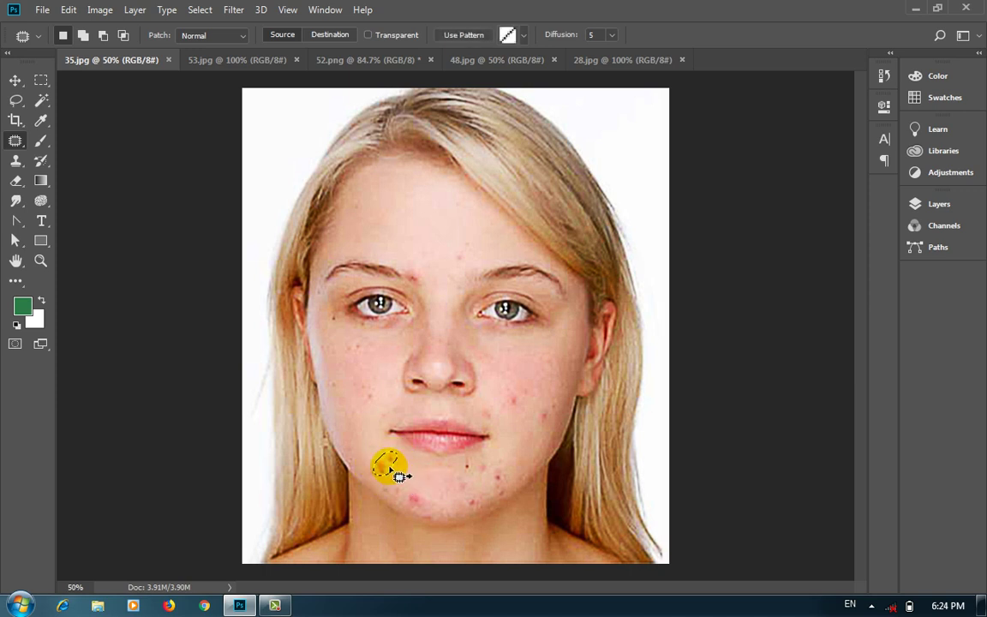
{"action": "left_click_drag", "start_coordinate": [395, 470], "coordinate": [374, 451]}
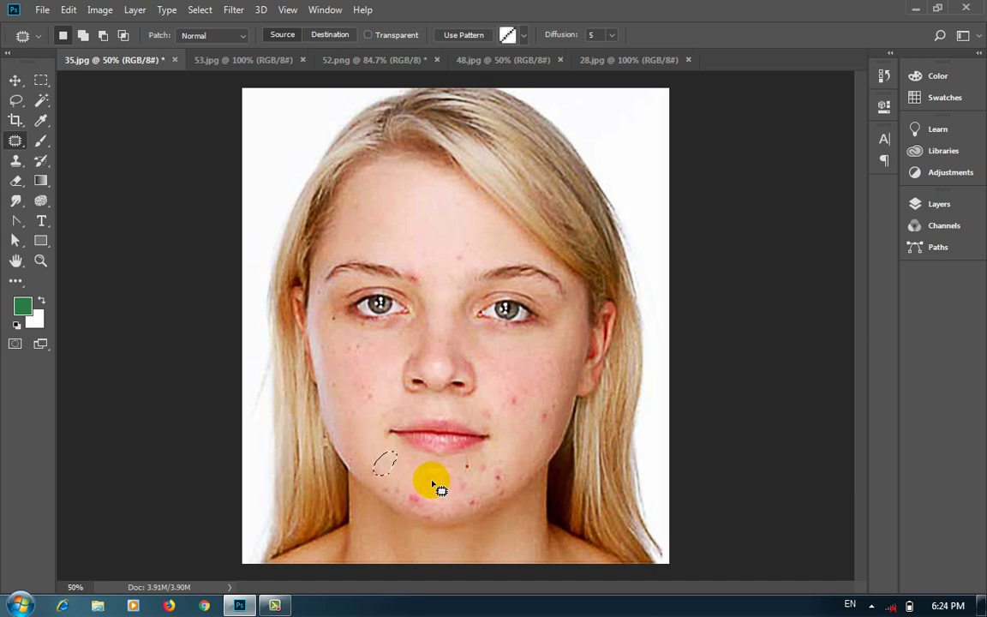
{"action": "key", "text": "ctrl+d"}
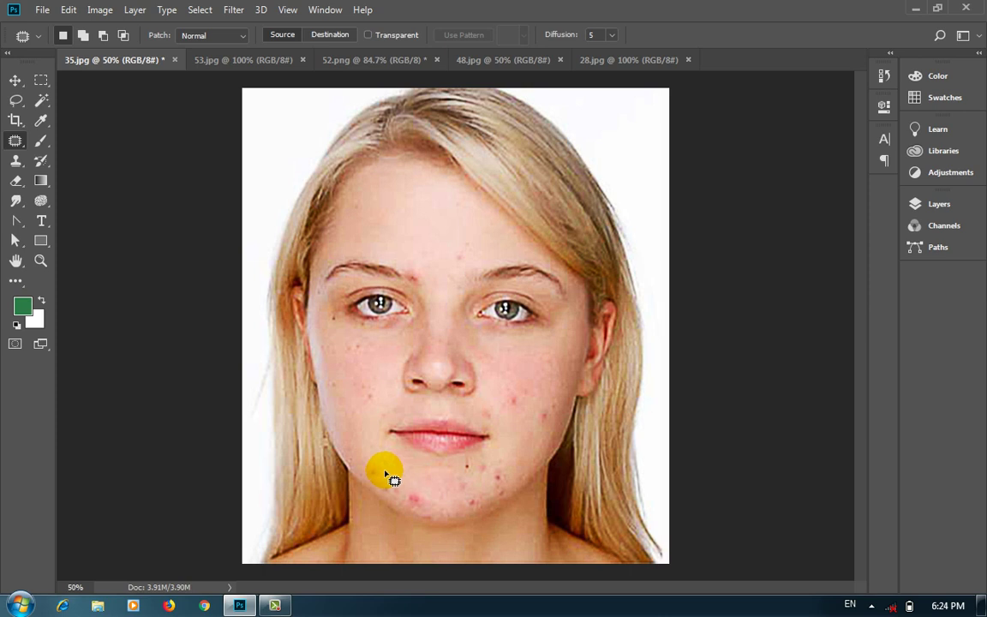
Content-aware move a small cheek patch slightly lower, commit it, and clear the selection.
{"action": "right_click", "coordinate": [17, 142]}
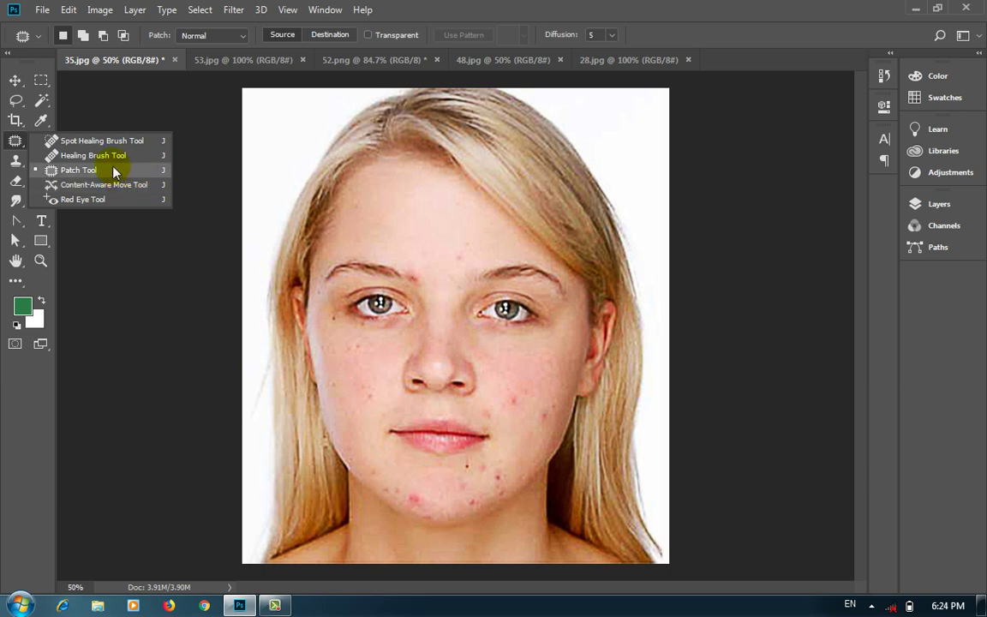
{"action": "left_click", "coordinate": [119, 185]}
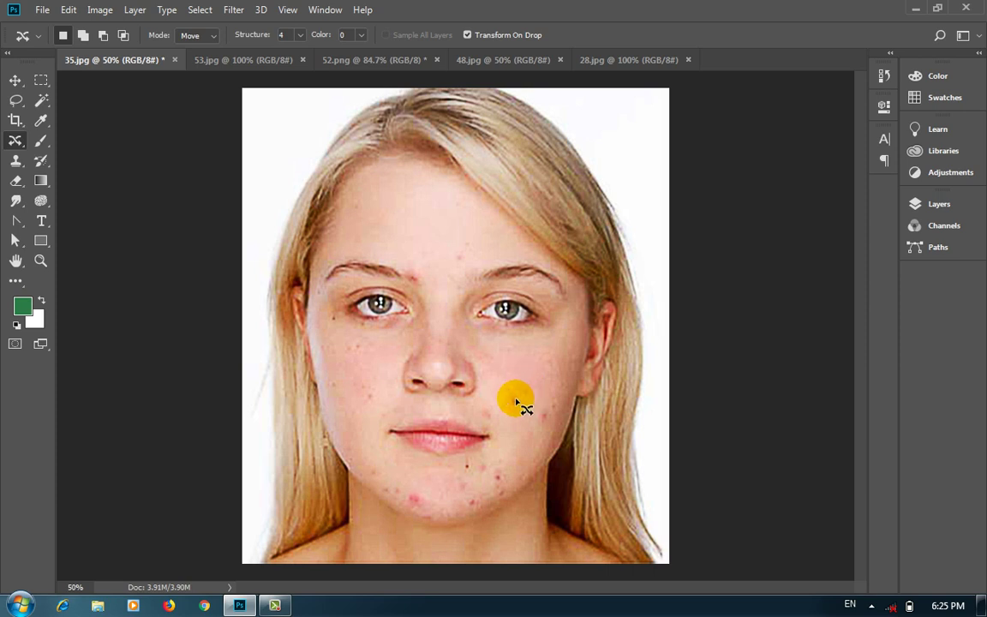
{"action": "mouse_move", "coordinate": [523, 388]}
{"action": "left_mouse_down"}
{"action": "mouse_move", "coordinate": [502, 388]}
{"action": "mouse_move", "coordinate": [531, 388]}
{"action": "mouse_move", "coordinate": [513, 399]}
{"action": "left_mouse_up"}
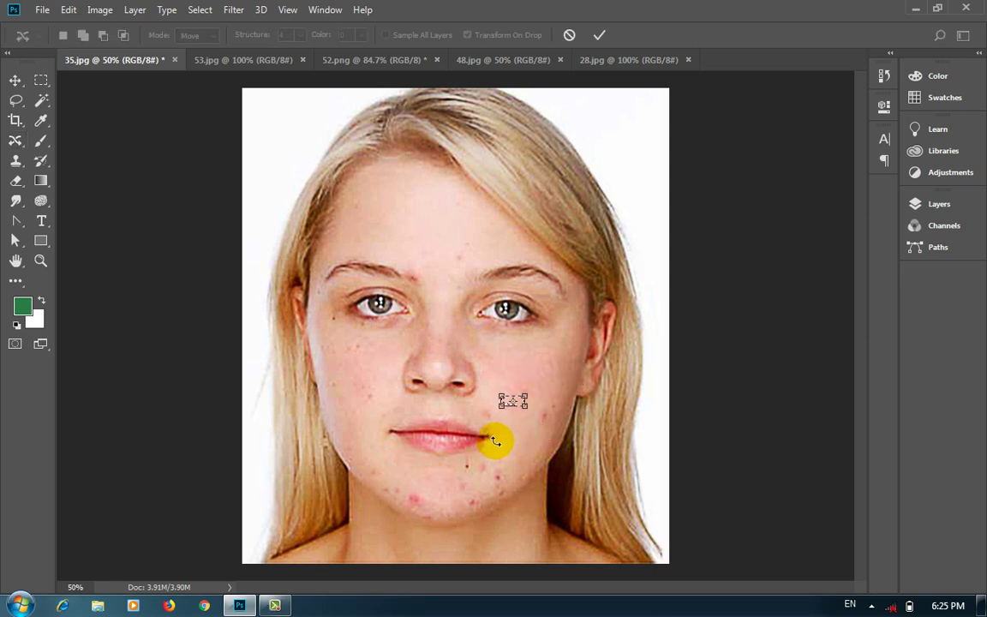
{"action": "key", "text": "Return"}
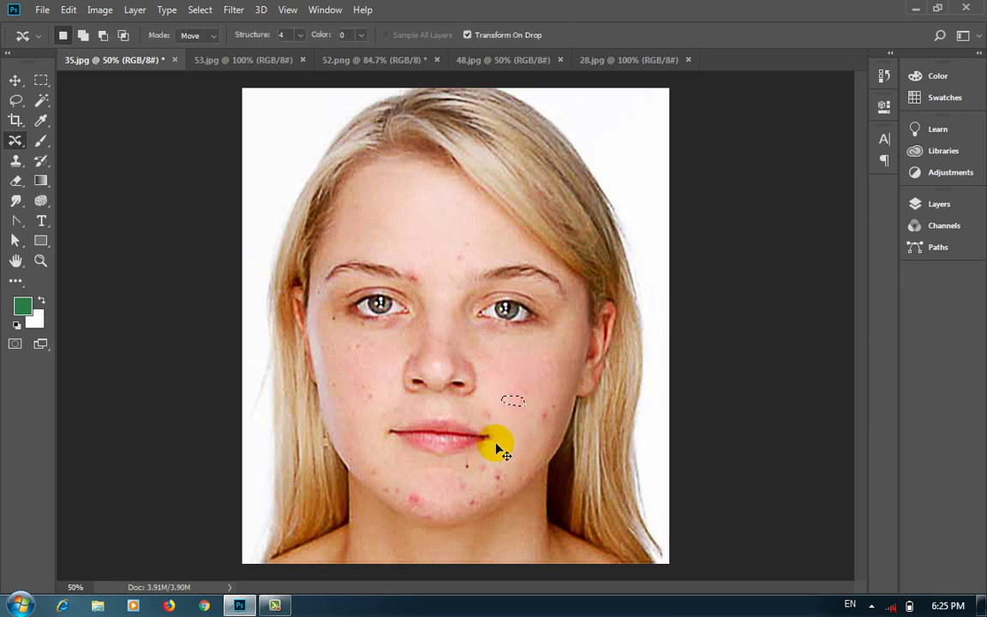
{"action": "key", "text": "ctrl+d"}
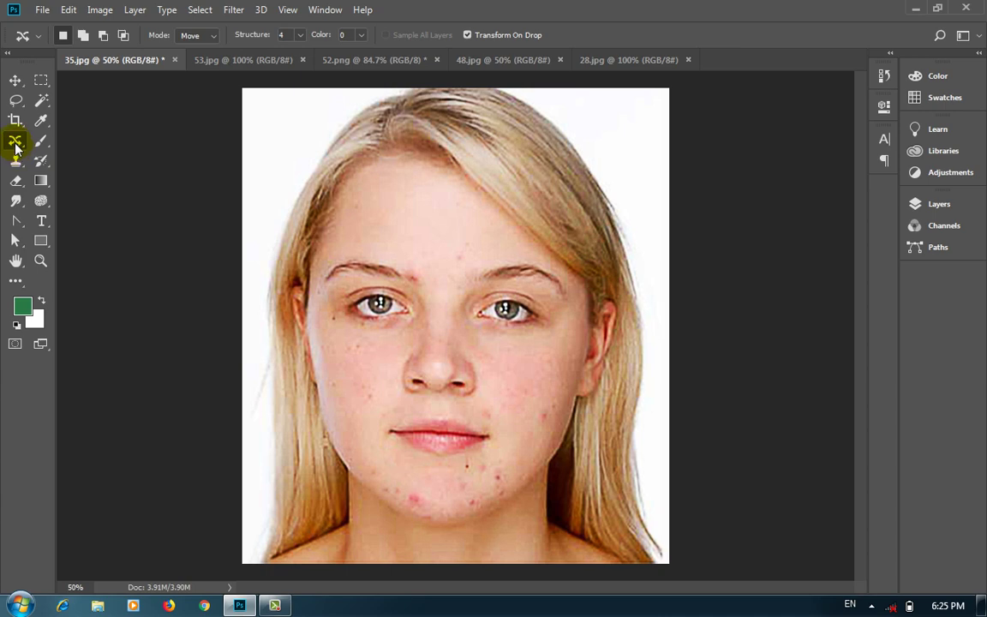
Select the Red Eye Tool and switch through the document tabs to 52.png.
{"action": "right_click", "coordinate": [16, 144]}
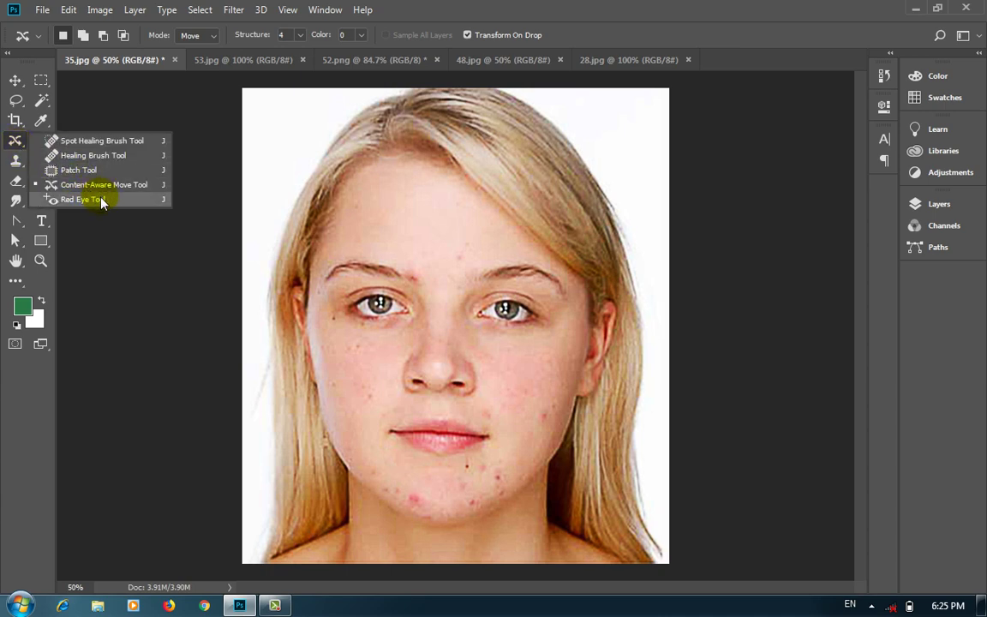
{"action": "left_click", "coordinate": [101, 200]}
{"action": "left_click", "coordinate": [604, 60]}
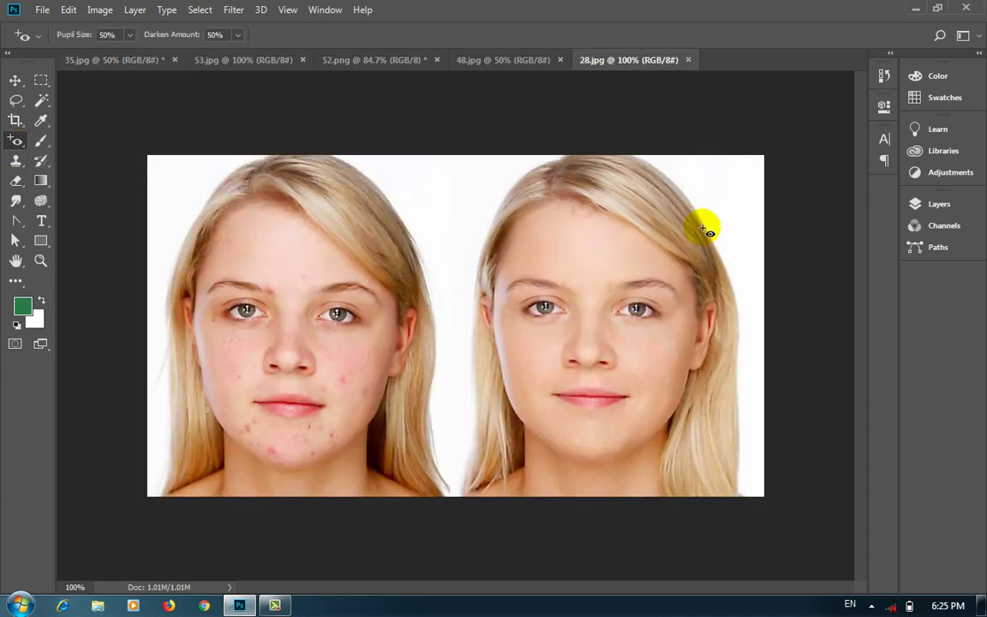
{"action": "left_click", "coordinate": [495, 60]}
{"action": "left_click", "coordinate": [388, 60]}
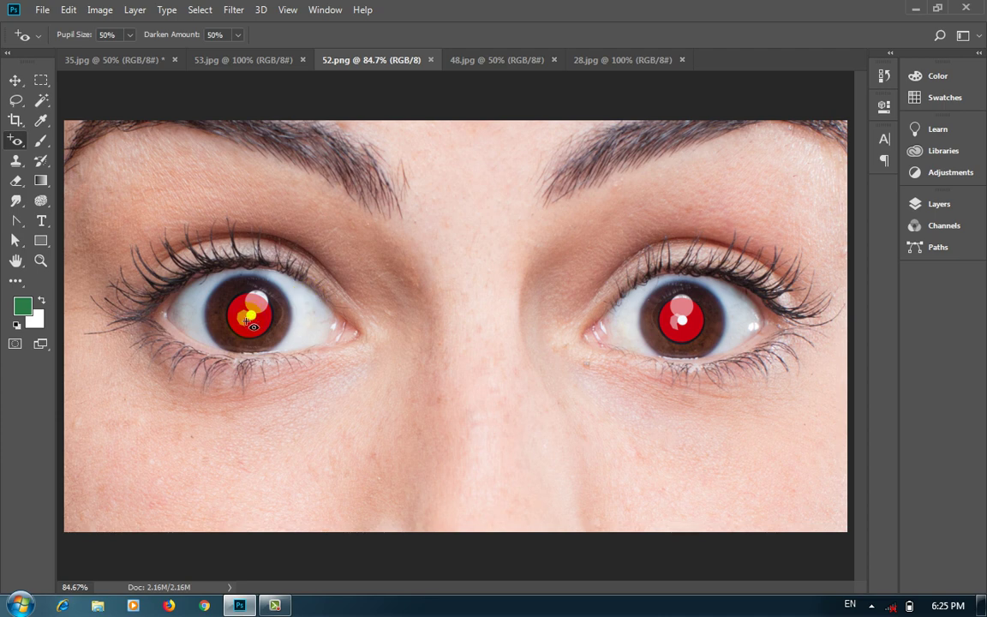
Correct red-eye in the left and right pupils so both turn dark brown.
{"action": "right_click", "coordinate": [15, 140]}
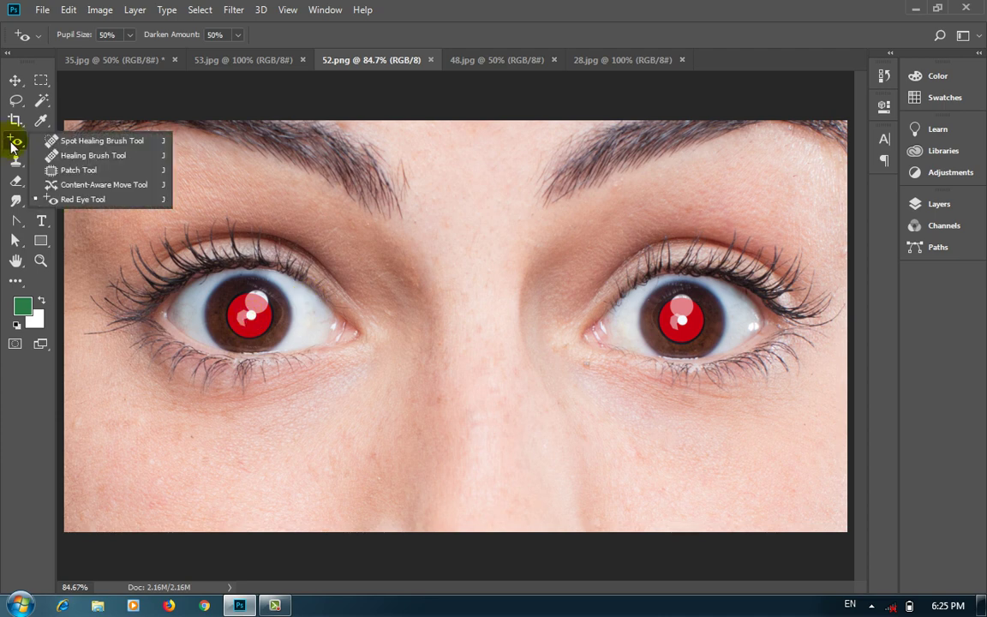
{"action": "left_click", "coordinate": [103, 190]}
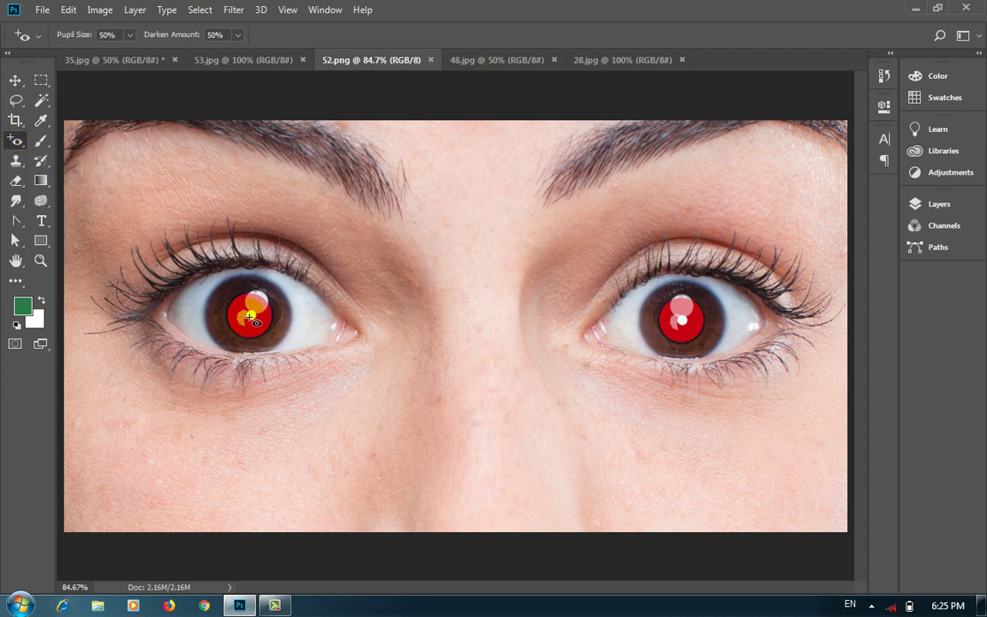
{"action": "left_click", "coordinate": [250, 318]}
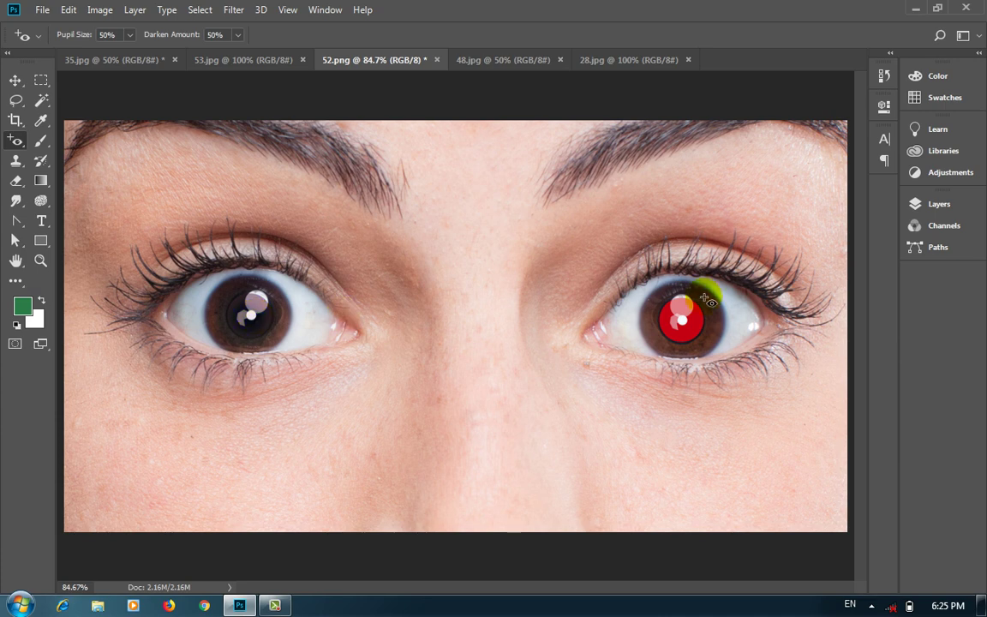
{"action": "left_click", "coordinate": [696, 344]}
{"action": "right_click", "coordinate": [19, 141]}
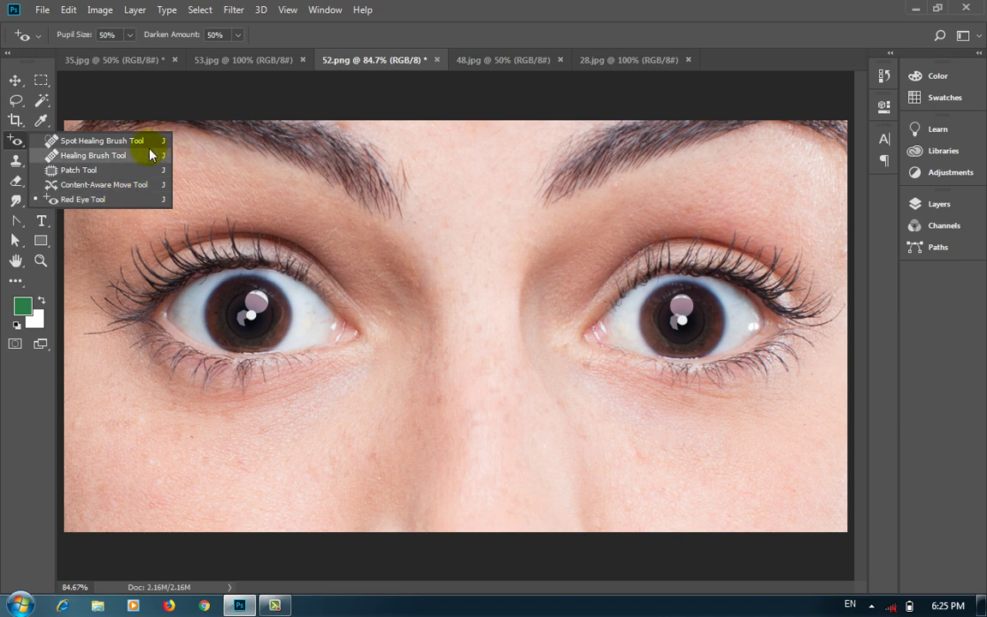
Return to 35.jpg and undo its edit to restore the unedited blonde portrait.
{"action": "left_click", "coordinate": [15, 161]}
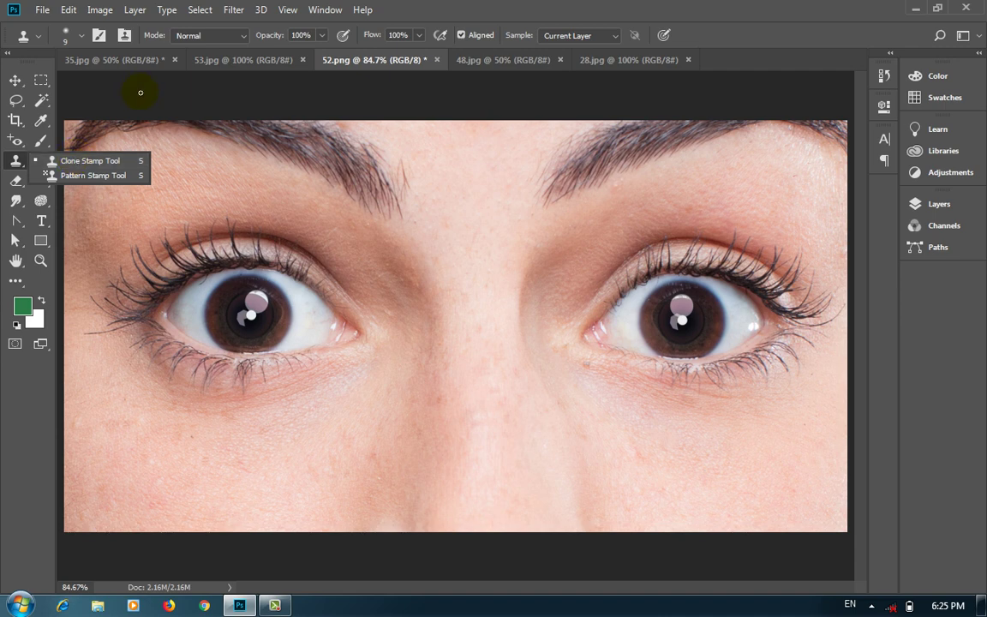
{"action": "left_click", "coordinate": [124, 60]}
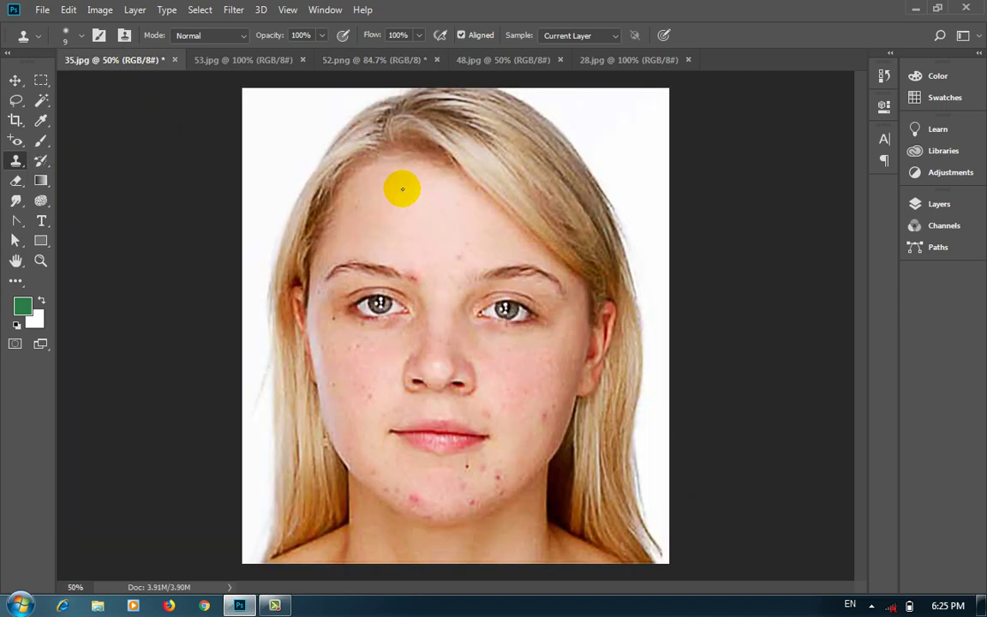
{"action": "key", "text": "ctrl+z"}
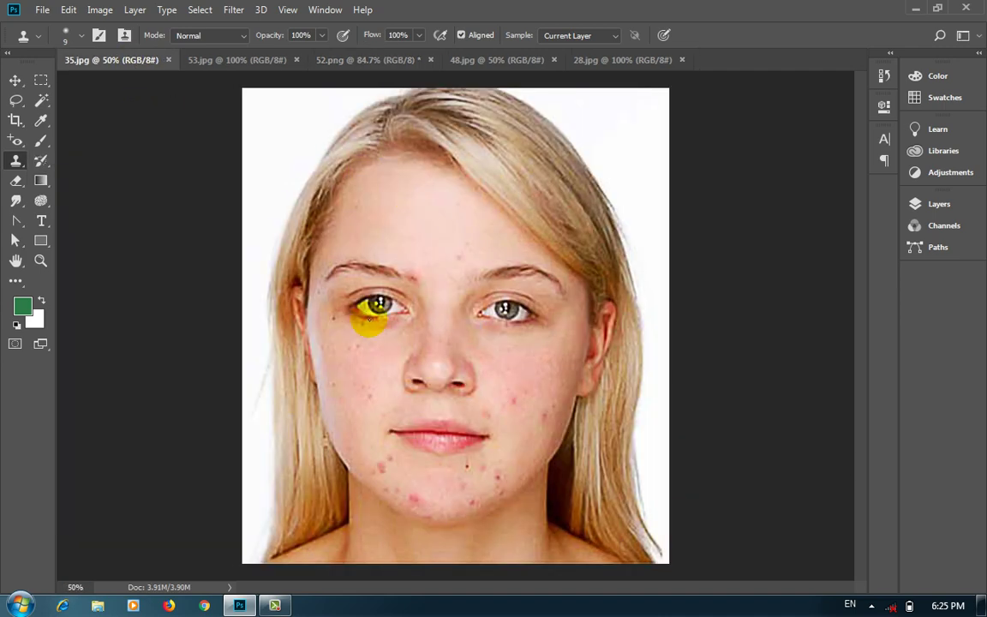
{"action": "right_click", "coordinate": [13, 162]}
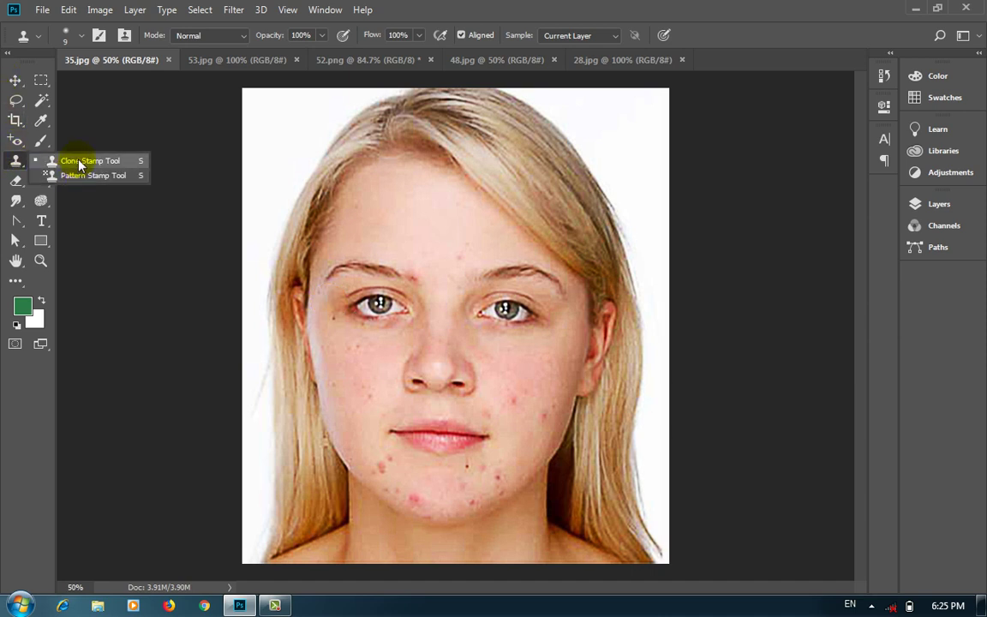
{"action": "left_click", "coordinate": [15, 140]}
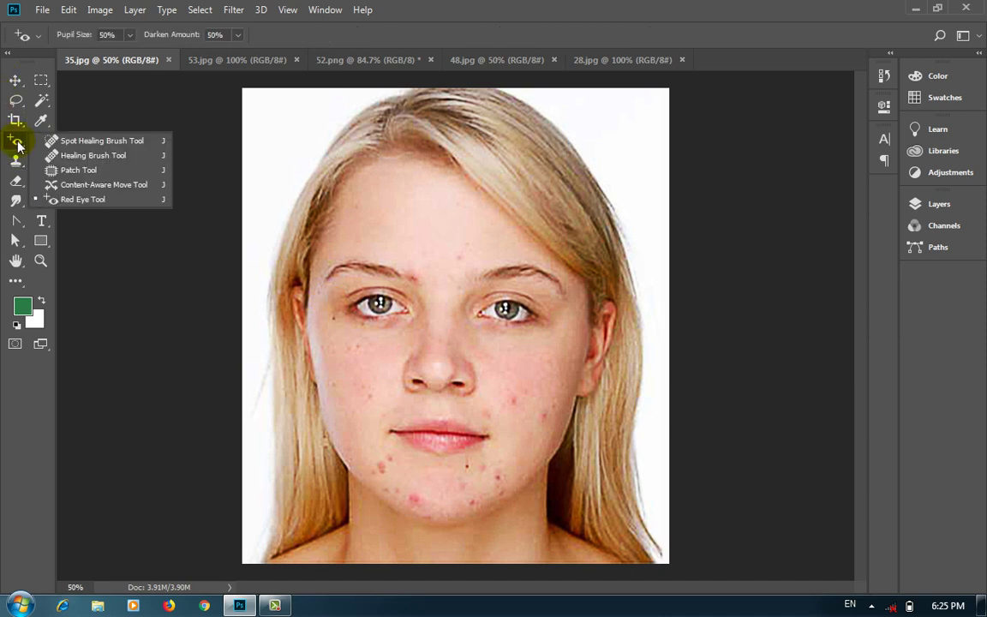
With the Healing Brush, paint and blend a copy of the right eye onto the cheek below.
{"action": "left_click", "coordinate": [69, 155]}
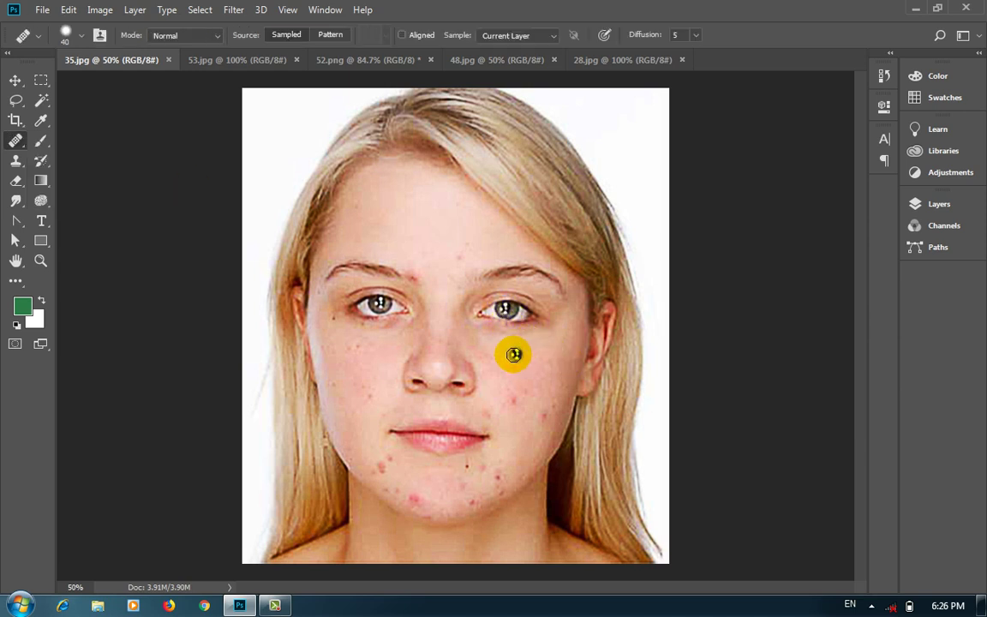
{"action": "left_click_drag", "start_coordinate": [512, 355], "coordinate": [495, 365]}
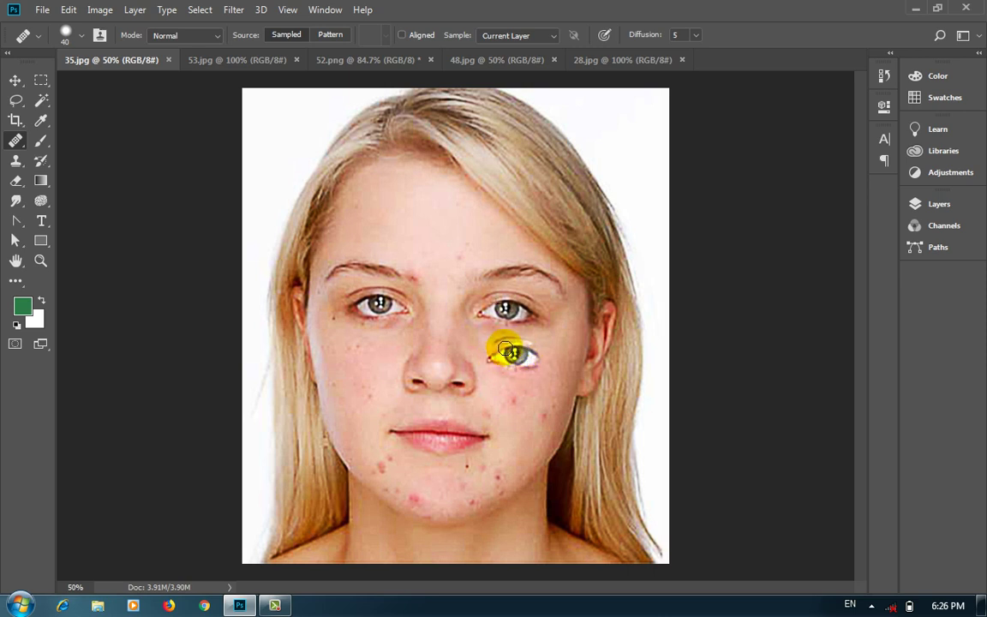
{"action": "left_click_drag", "start_coordinate": [495, 366], "coordinate": [522, 357]}
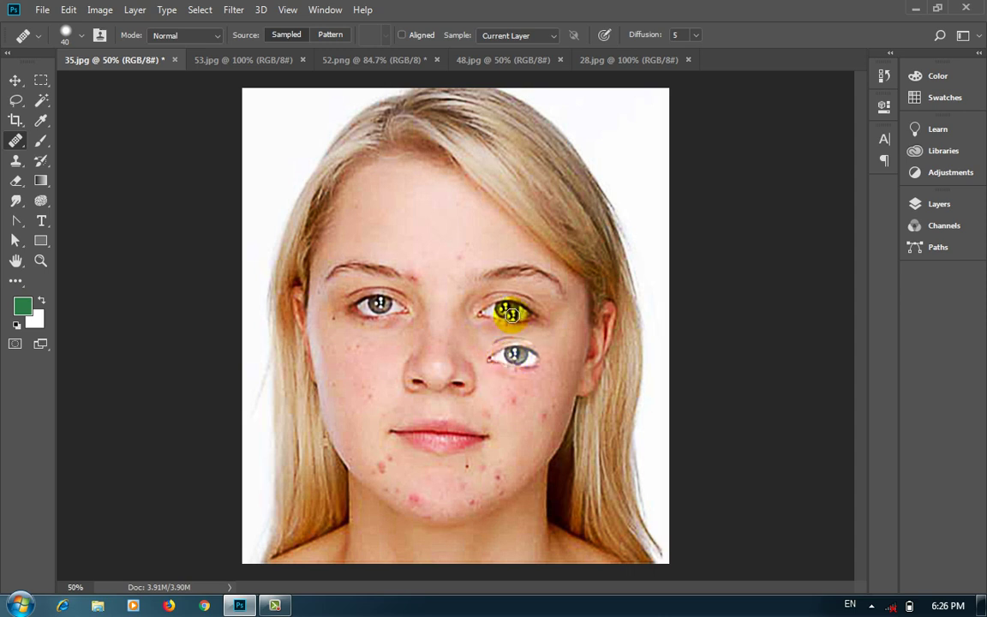
With the Clone Stamp Tool at brush size 70, copy the left eye onto the cheek below.
{"action": "right_click", "coordinate": [15, 142]}
{"action": "left_click", "coordinate": [12, 165]}
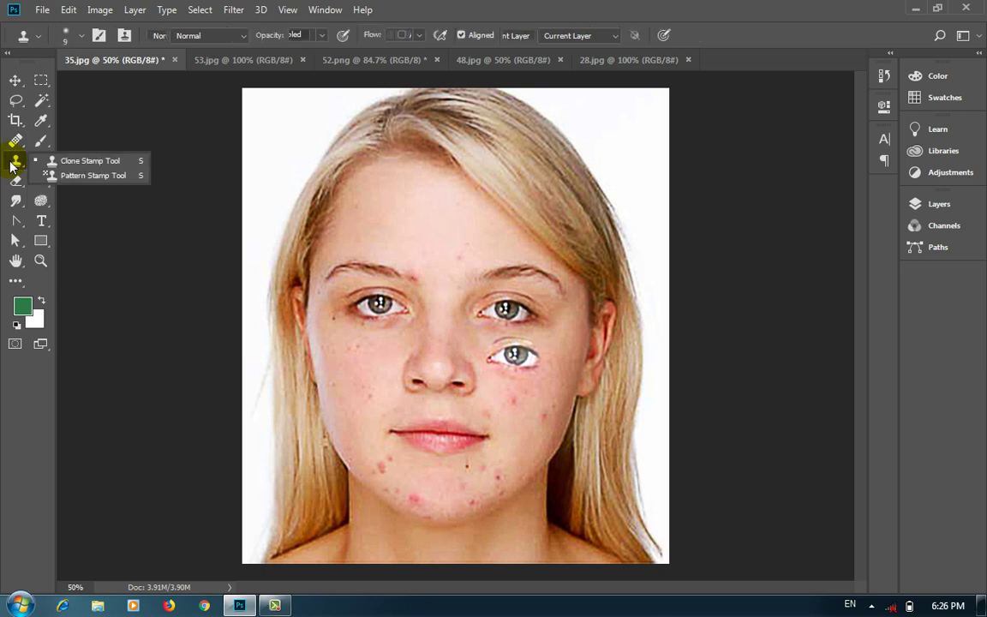
{"action": "left_click", "coordinate": [73, 163]}
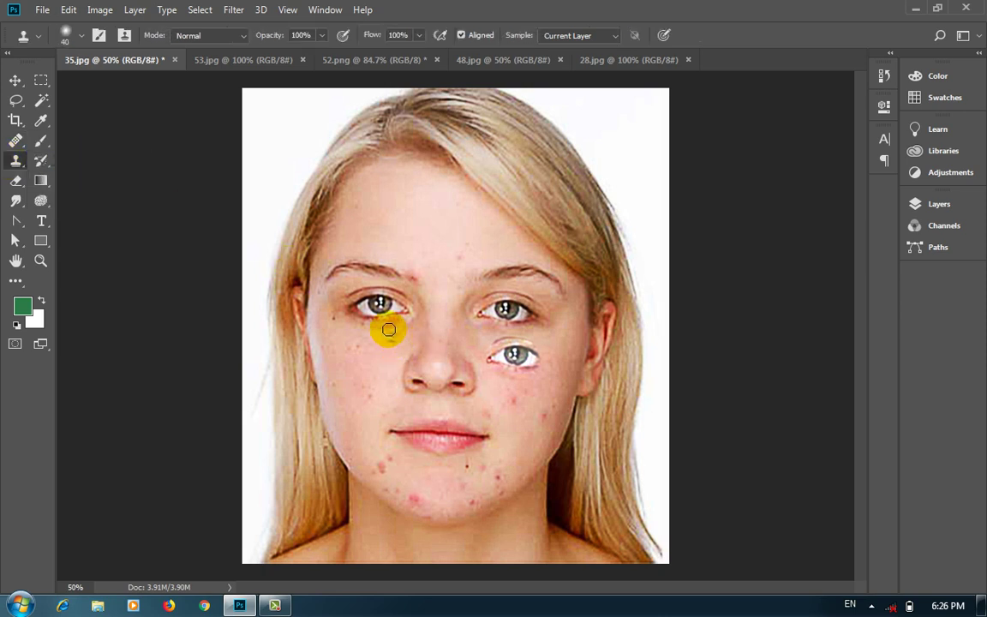
{"action": "key", "text": "bracketright"}
{"action": "key", "text": "bracketright"}
{"action": "key", "text": "bracketright"}
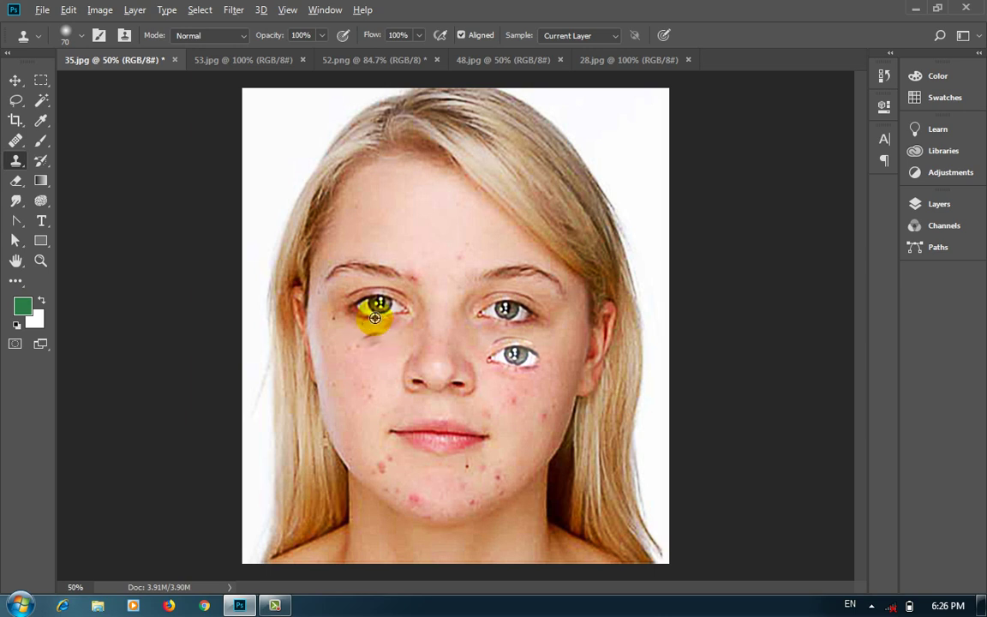
{"action": "left_click", "coordinate": [379, 304], "text": "alt"}
{"action": "left_click_drag", "start_coordinate": [370, 359], "coordinate": [377, 375]}
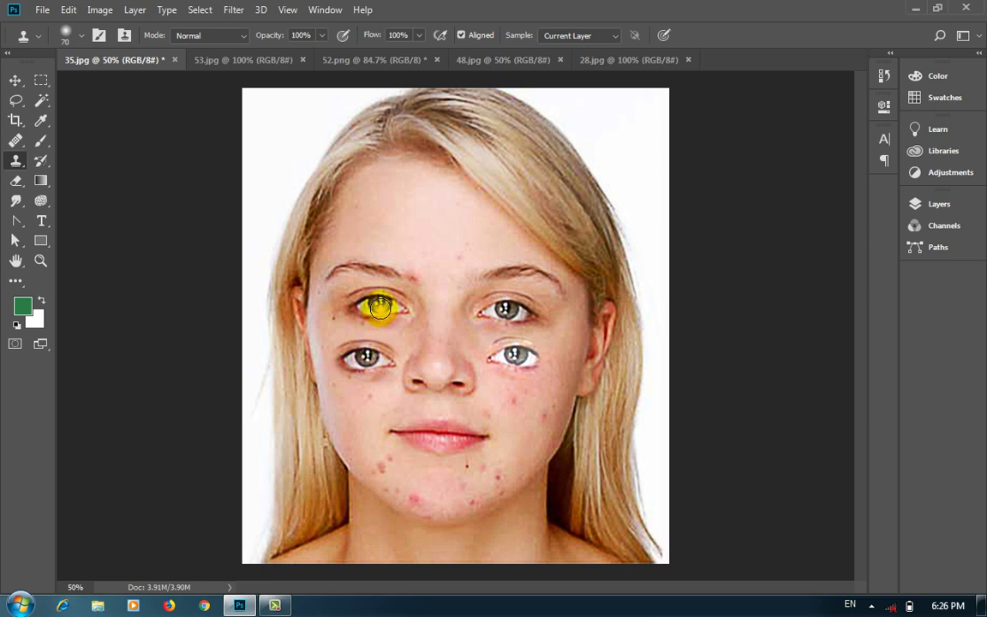
Switch from the healing and clone tools to the Pattern Stamp Tool.
{"action": "right_click", "coordinate": [15, 160]}
{"action": "left_click", "coordinate": [16, 140]}
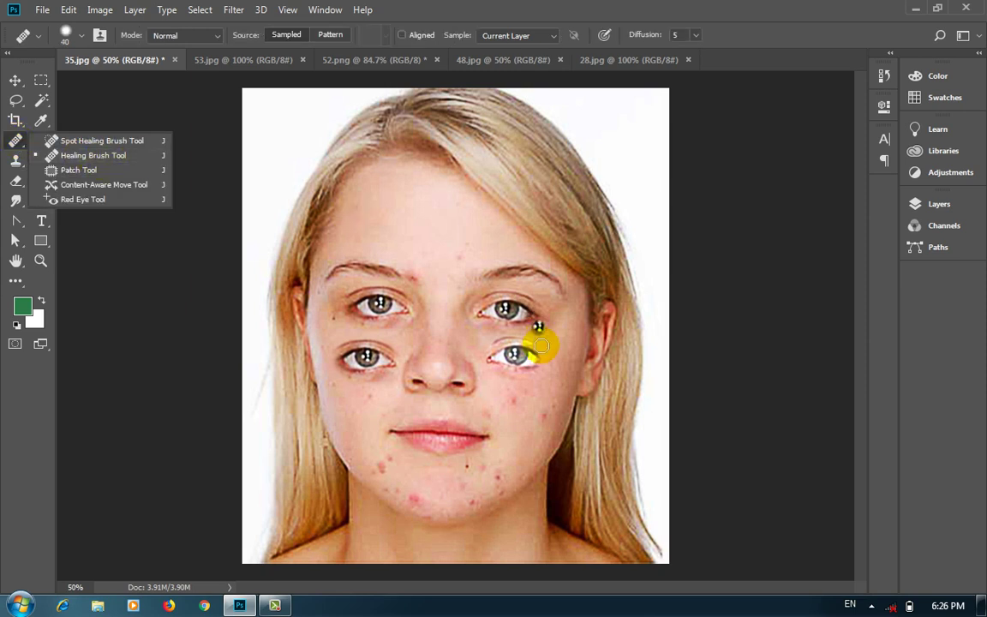
{"action": "left_click", "coordinate": [15, 160]}
{"action": "right_click", "coordinate": [15, 160]}
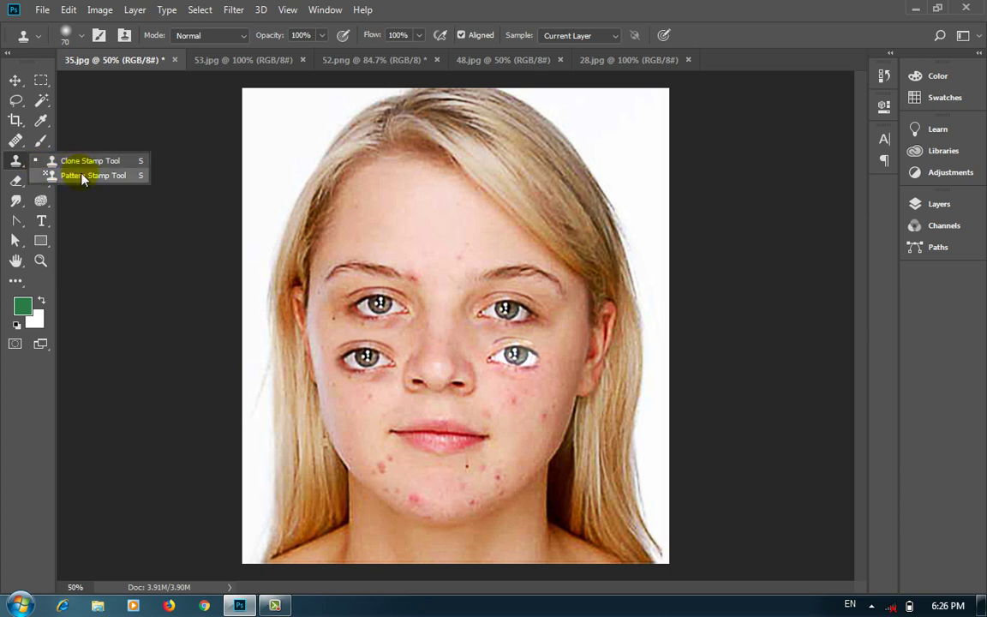
{"action": "left_click", "coordinate": [83, 176]}
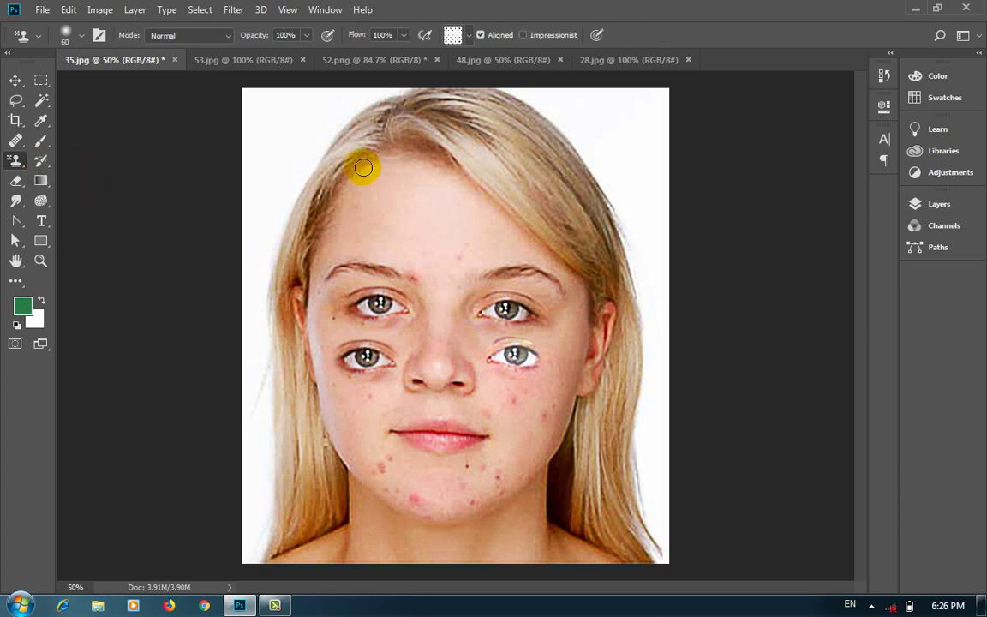
Pick the dotted pattern, enlarge the brush to 100, and paint it over the upper-right hair.
{"action": "left_click", "coordinate": [454, 35]}
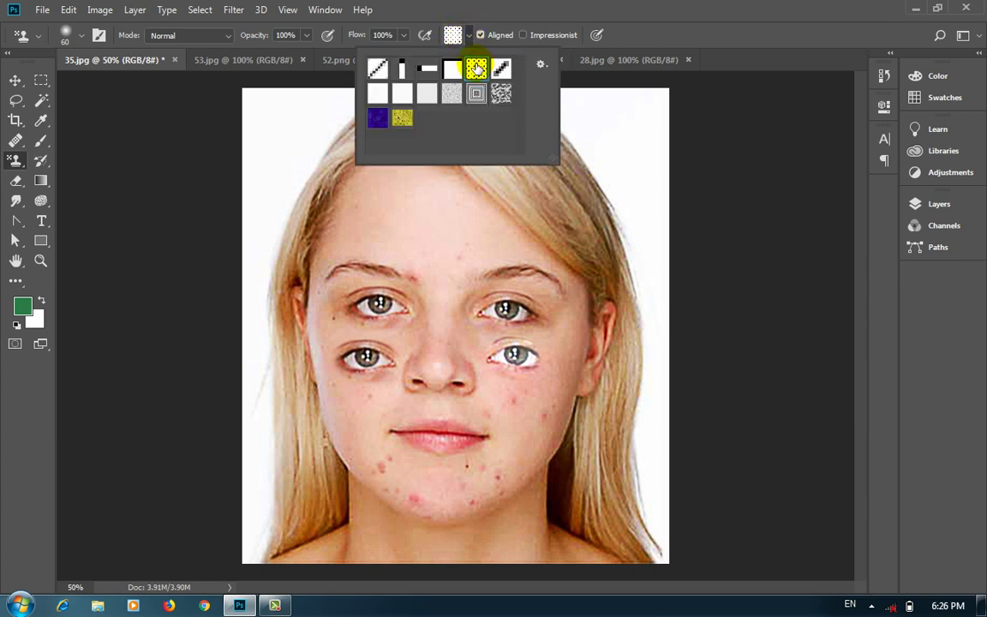
{"action": "left_click", "coordinate": [500, 7]}
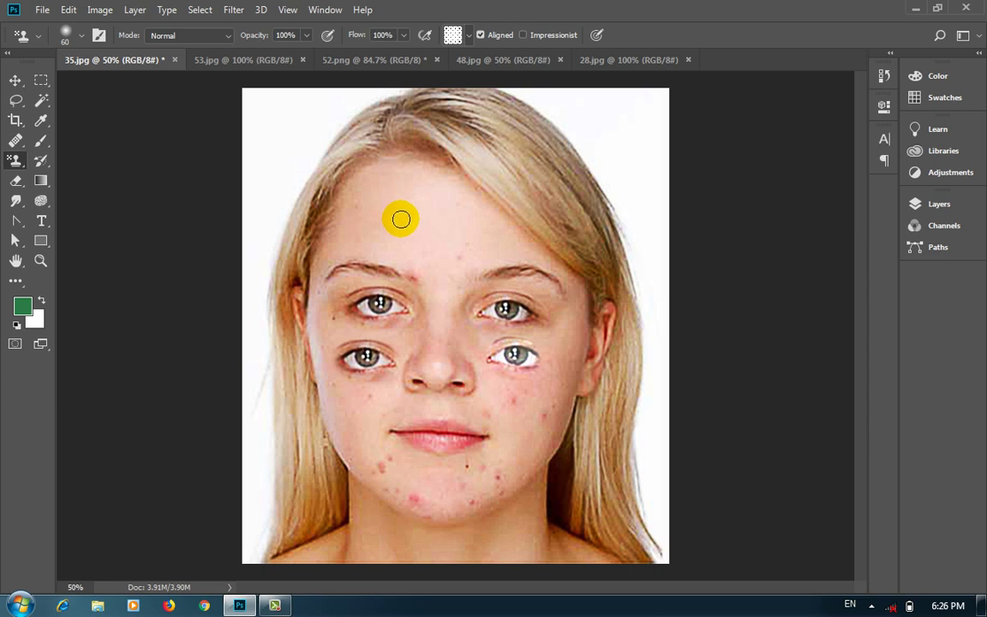
{"action": "key", "text": "bracketright"}
{"action": "key", "text": "bracketright"}
{"action": "mouse_move", "coordinate": [506, 185]}
{"action": "left_mouse_down"}
{"action": "mouse_move", "coordinate": [601, 232]}
{"action": "mouse_move", "coordinate": [541, 171]}
{"action": "left_mouse_up"}
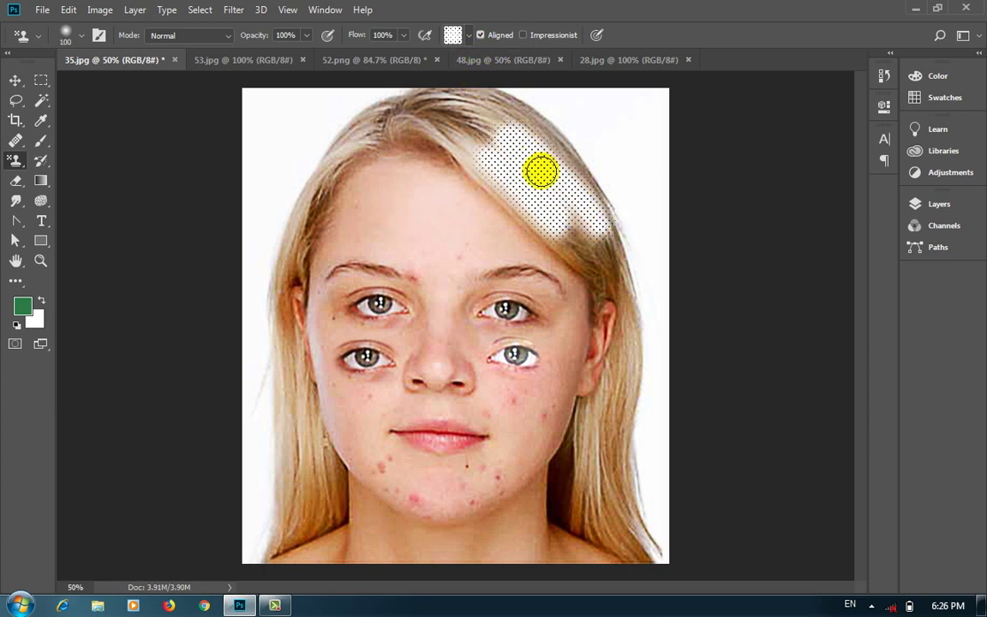